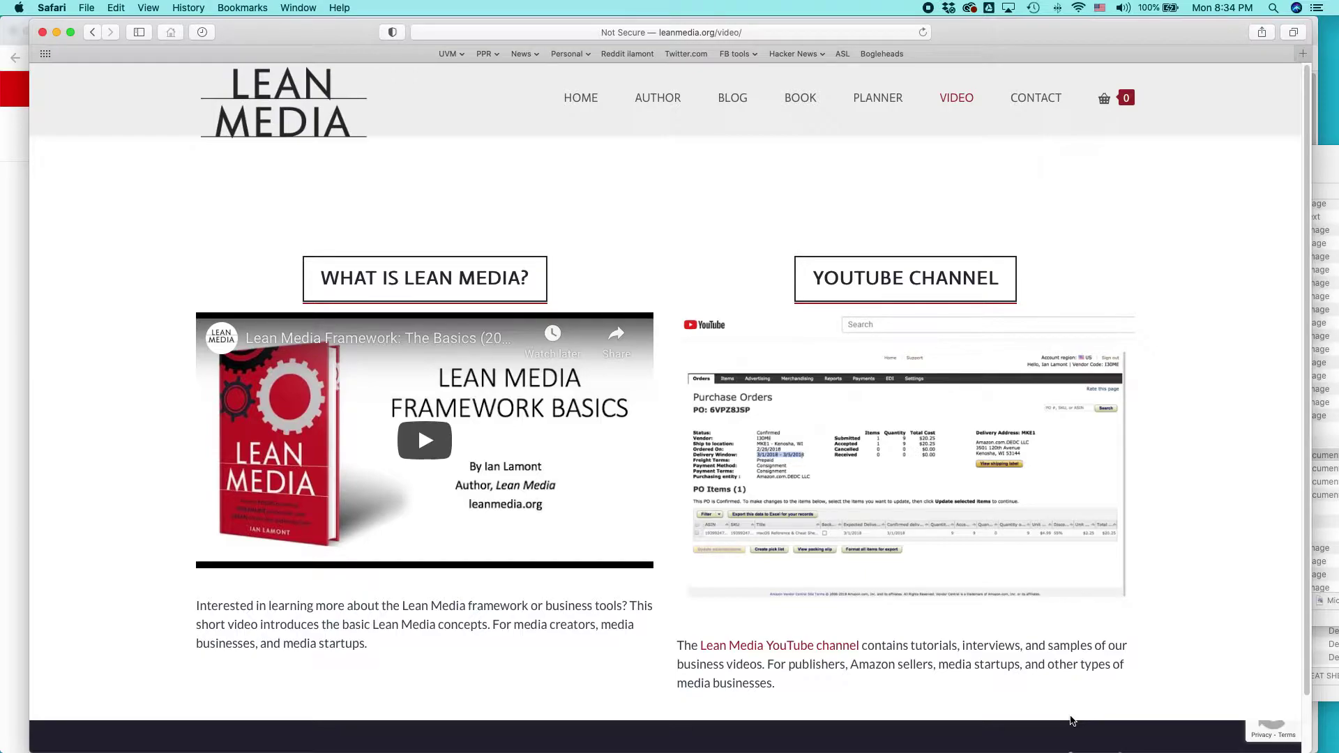
Switch from Safari to the Chrome window showing the Word 2016 Cheat Sheet store page.
key(super+Tab)
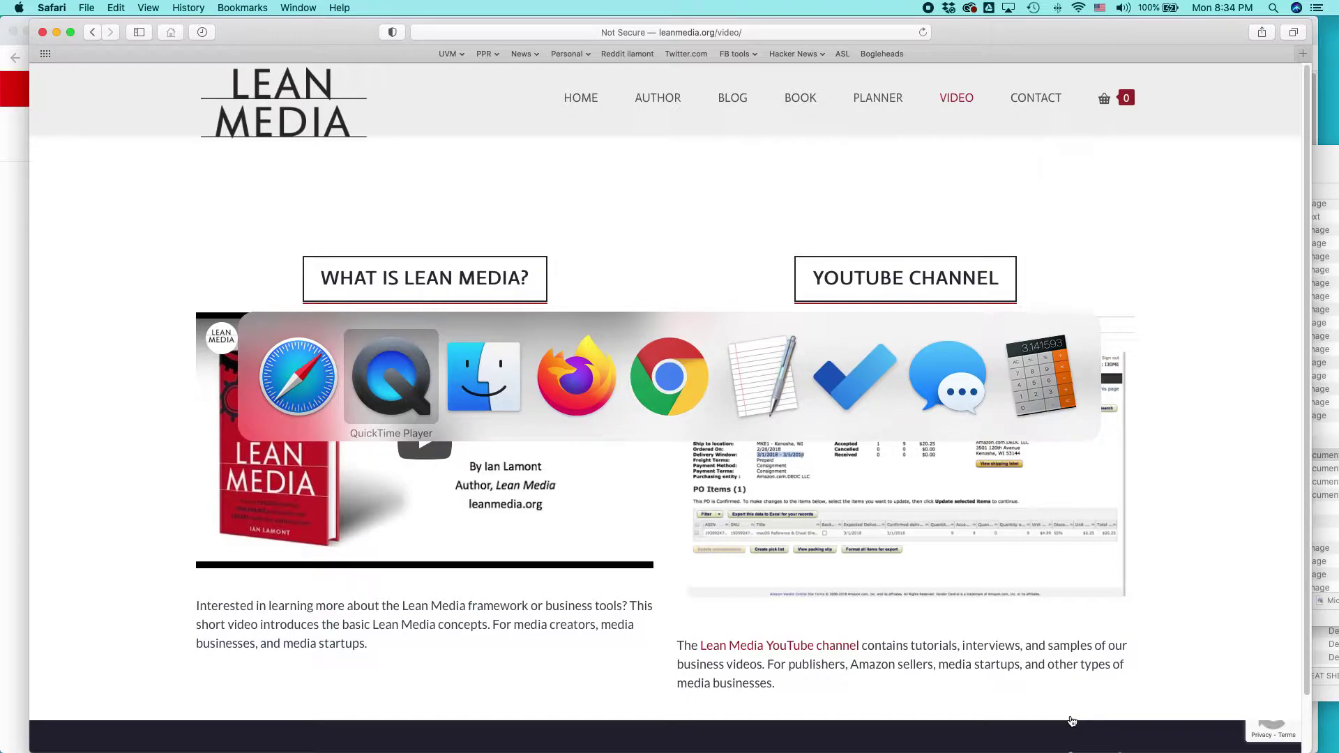
key(super+Tab)
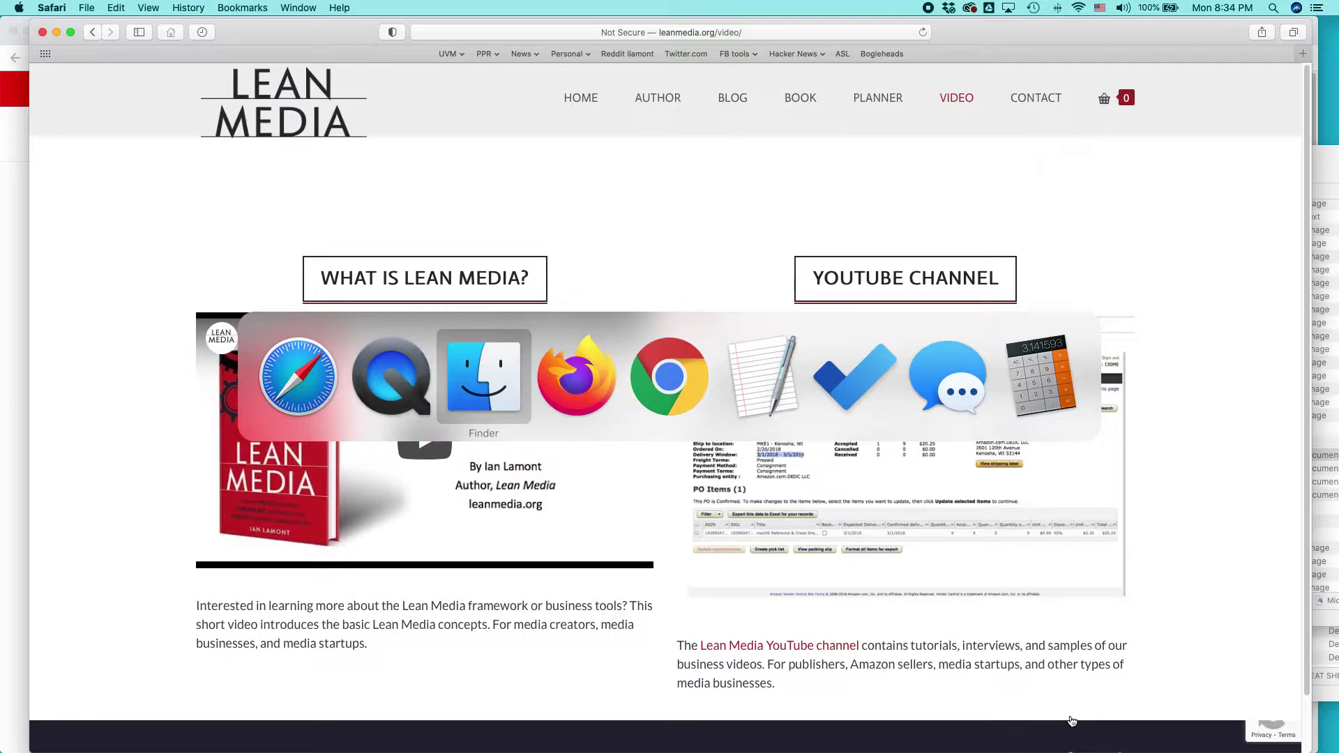
key(super+Tab)
key(super+Tab)
key(super+Tab)
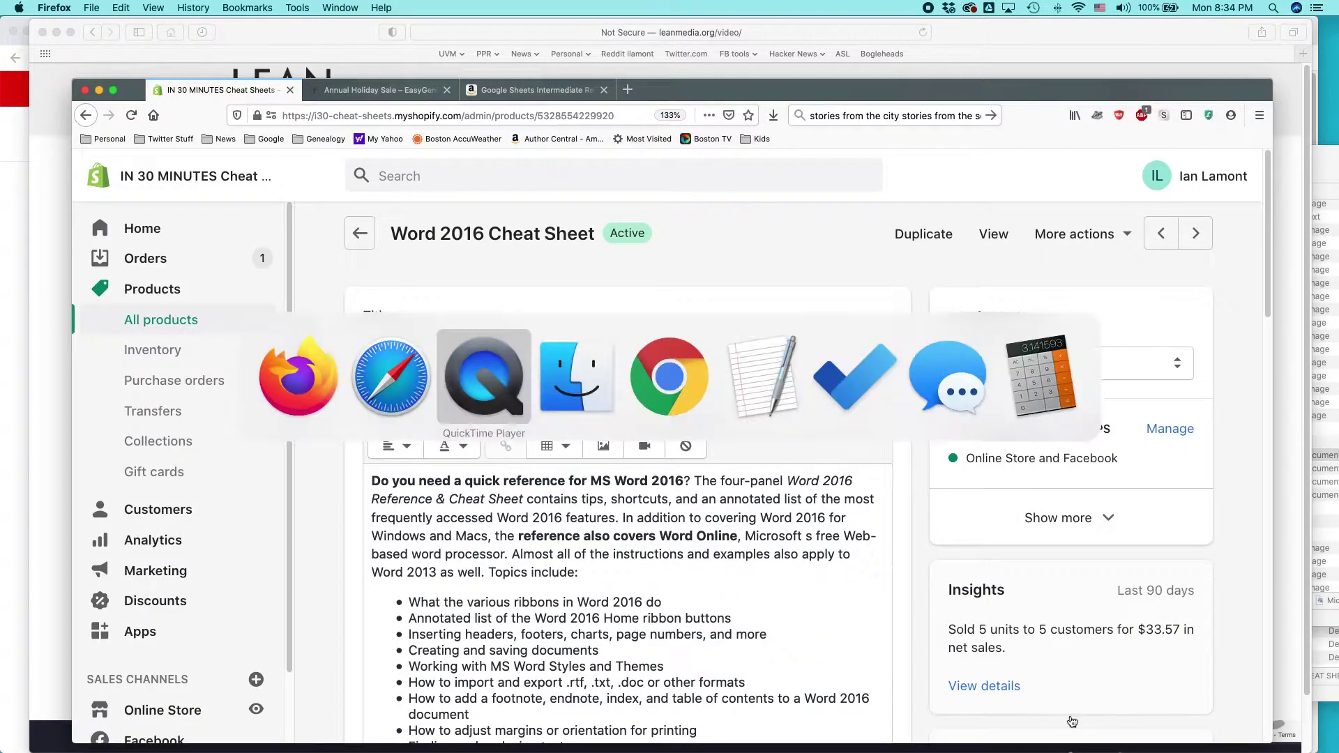
key(super+Tab)
key(super+Tab)
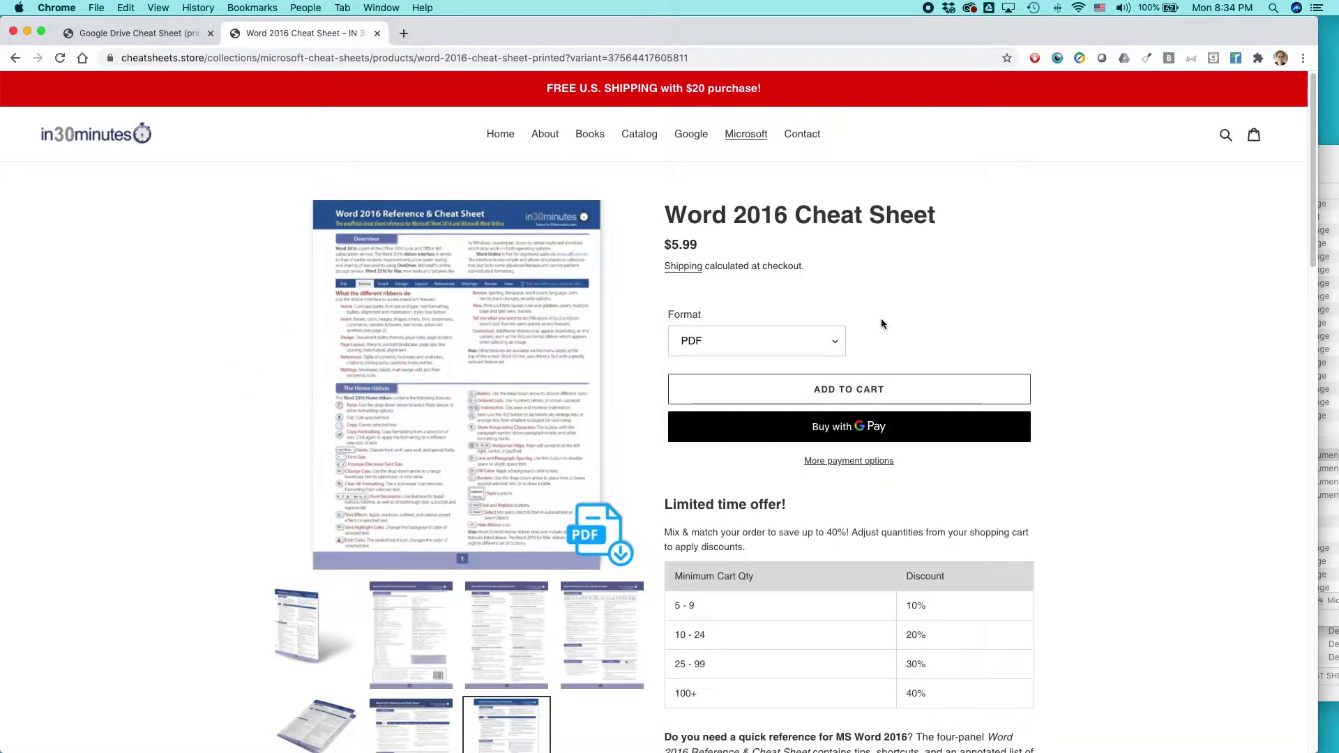
Open the Books collection and search the store for 'word 2016'.
click(590, 133)
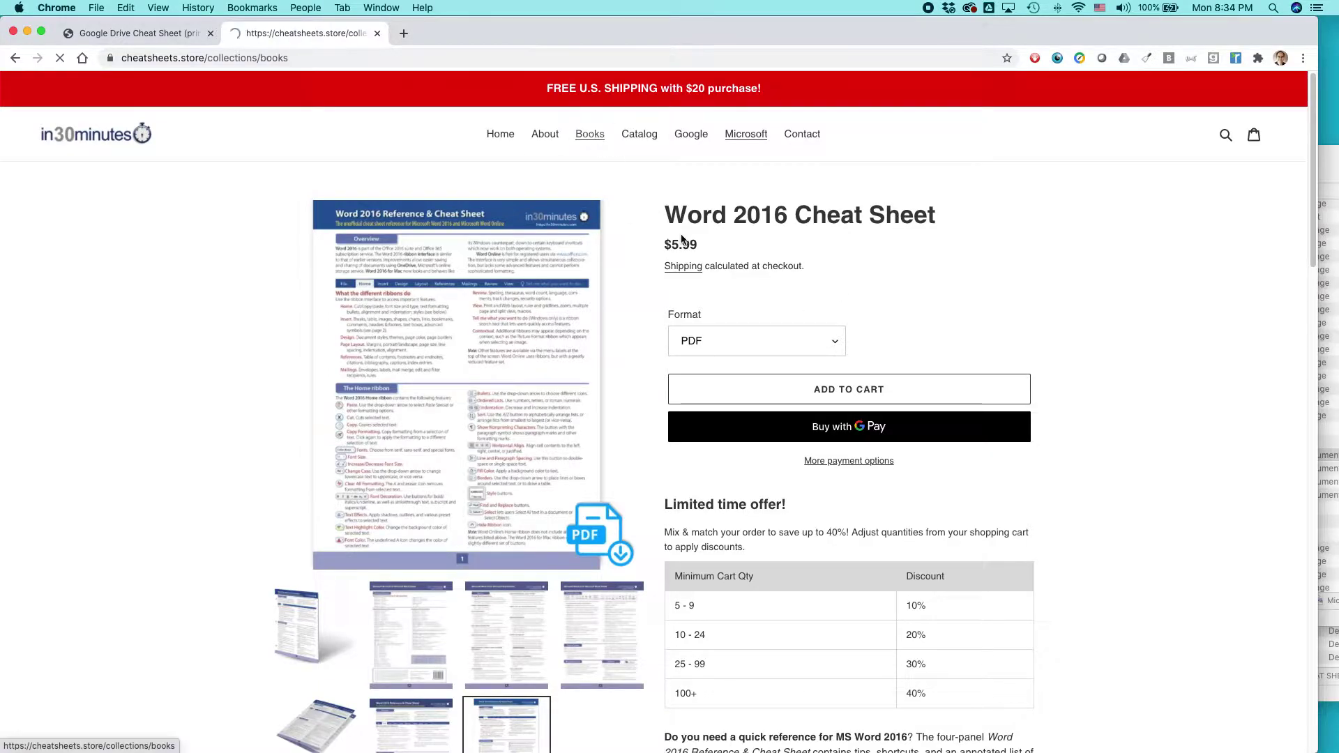
scroll(786, 418, down, 5)
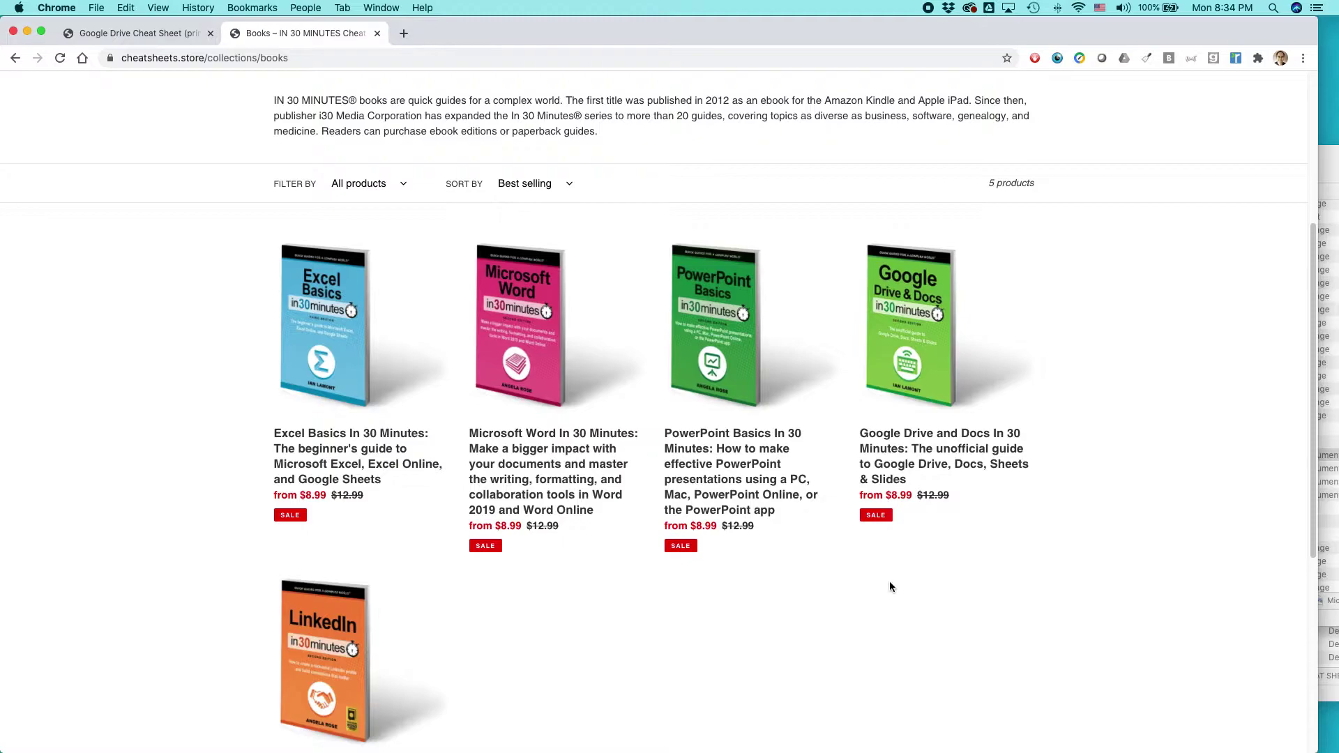
scroll(775, 545, up, 2)
scroll(775, 544, up, 3)
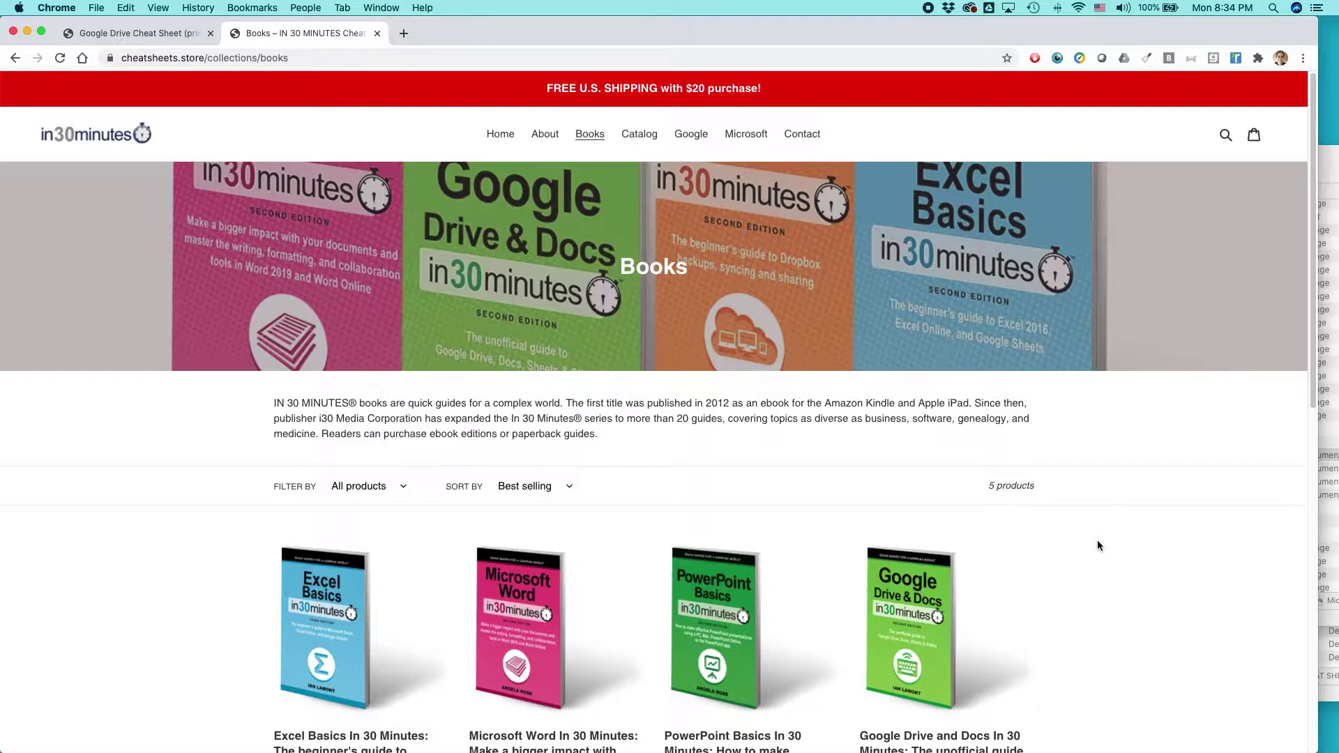
click(1226, 134)
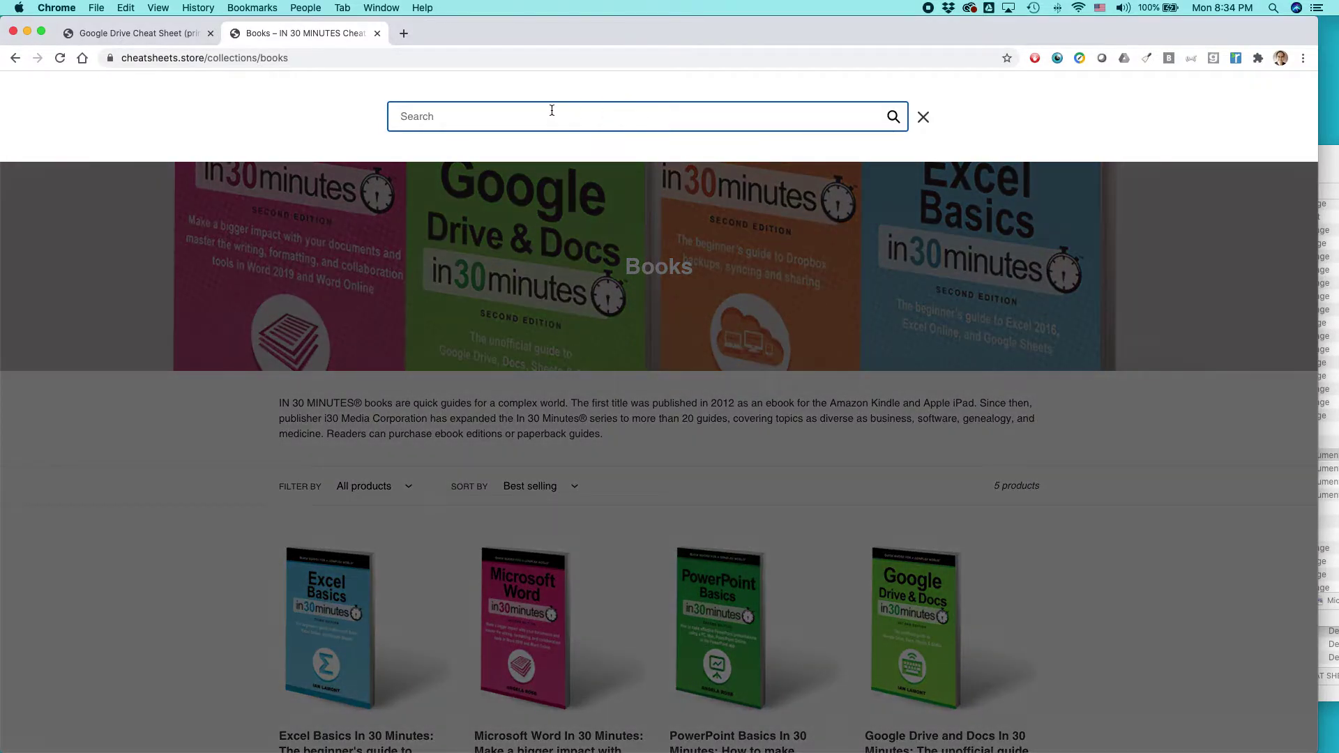
text(word )
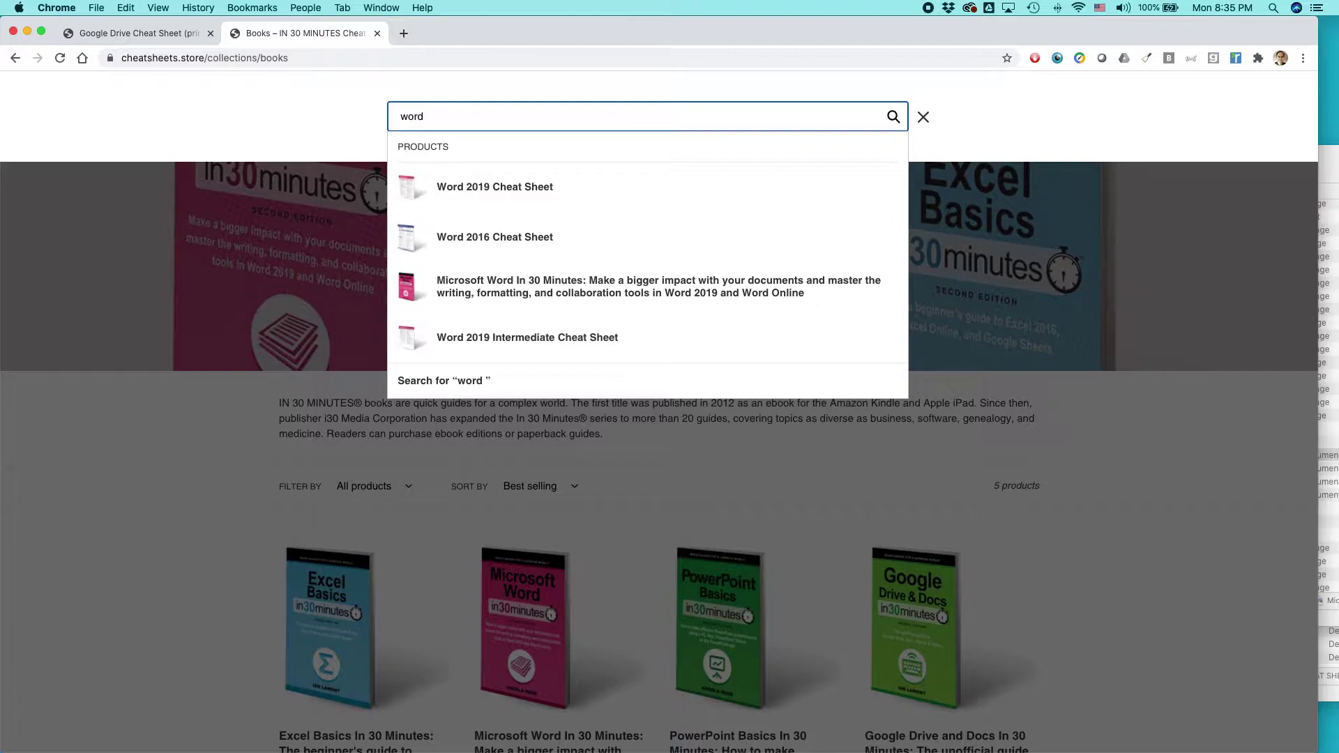
text(2016)
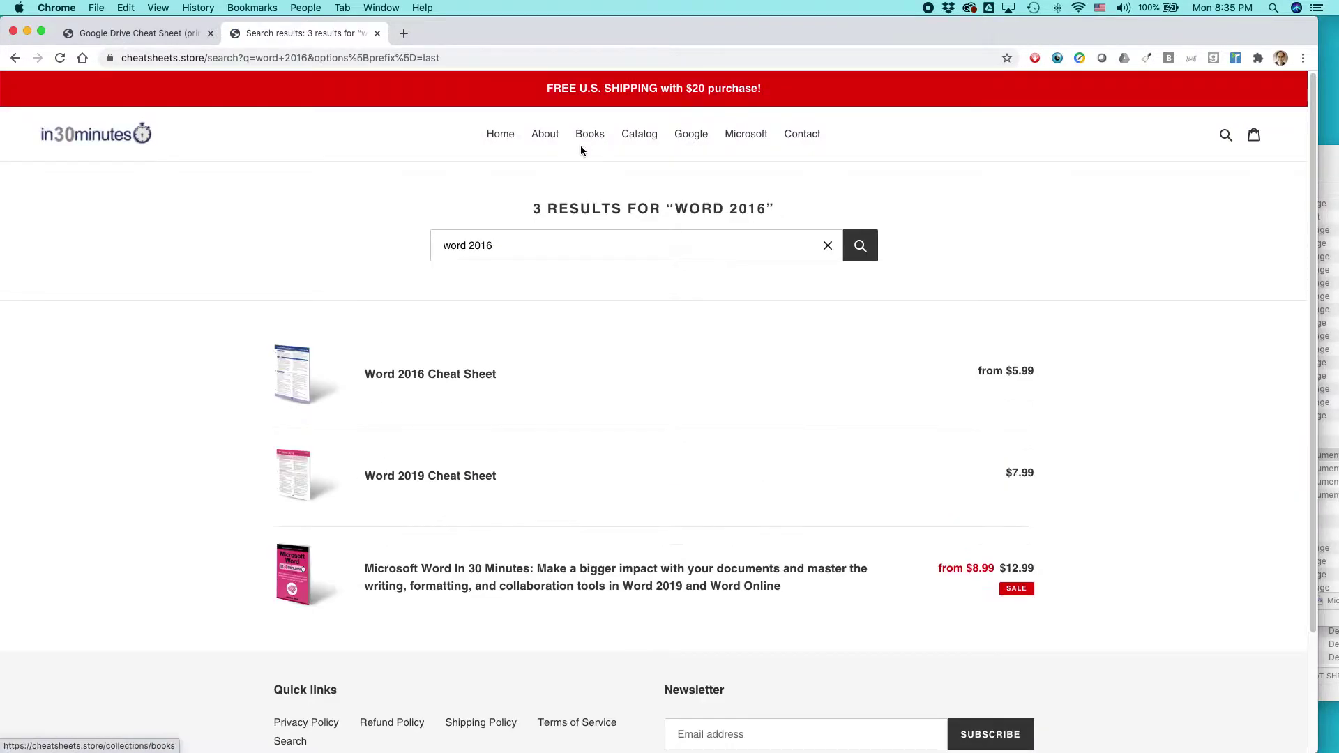
Open the Word 2016 Cheat Sheet product and select its PDF format.
click(439, 385)
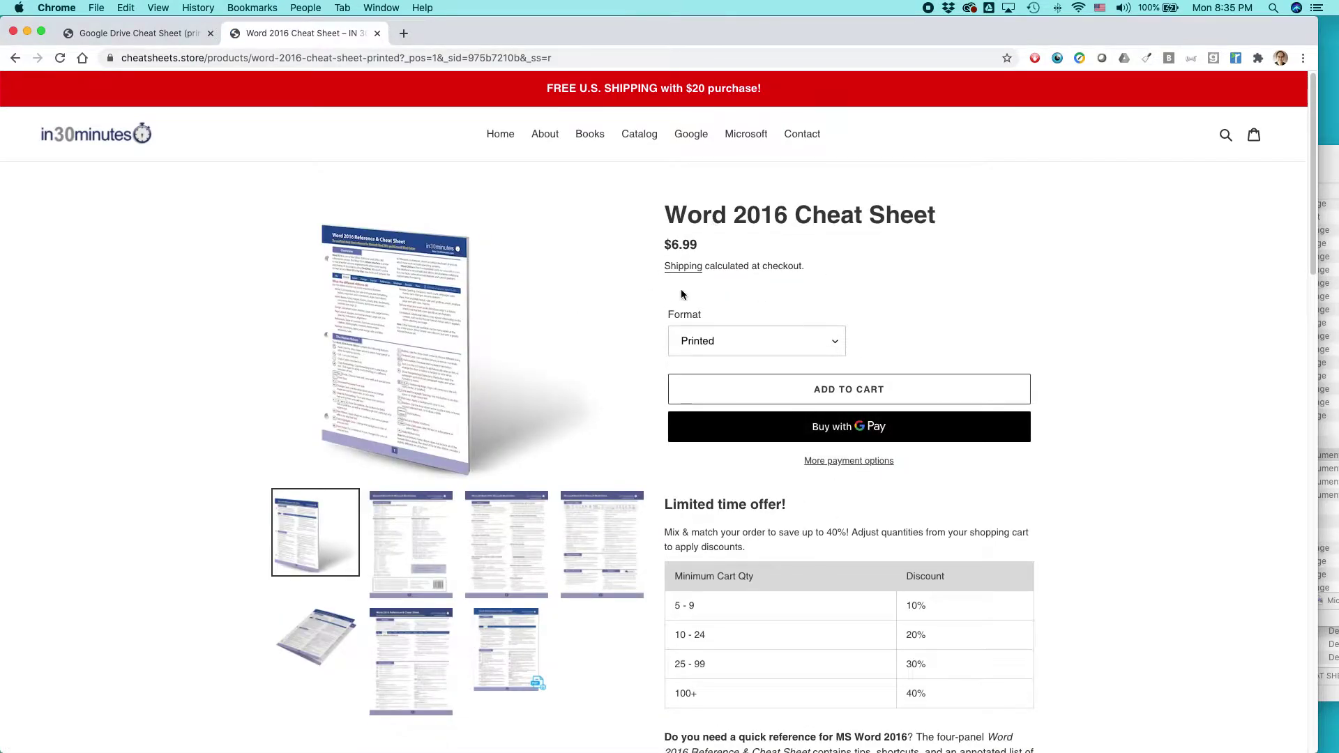
click(839, 346)
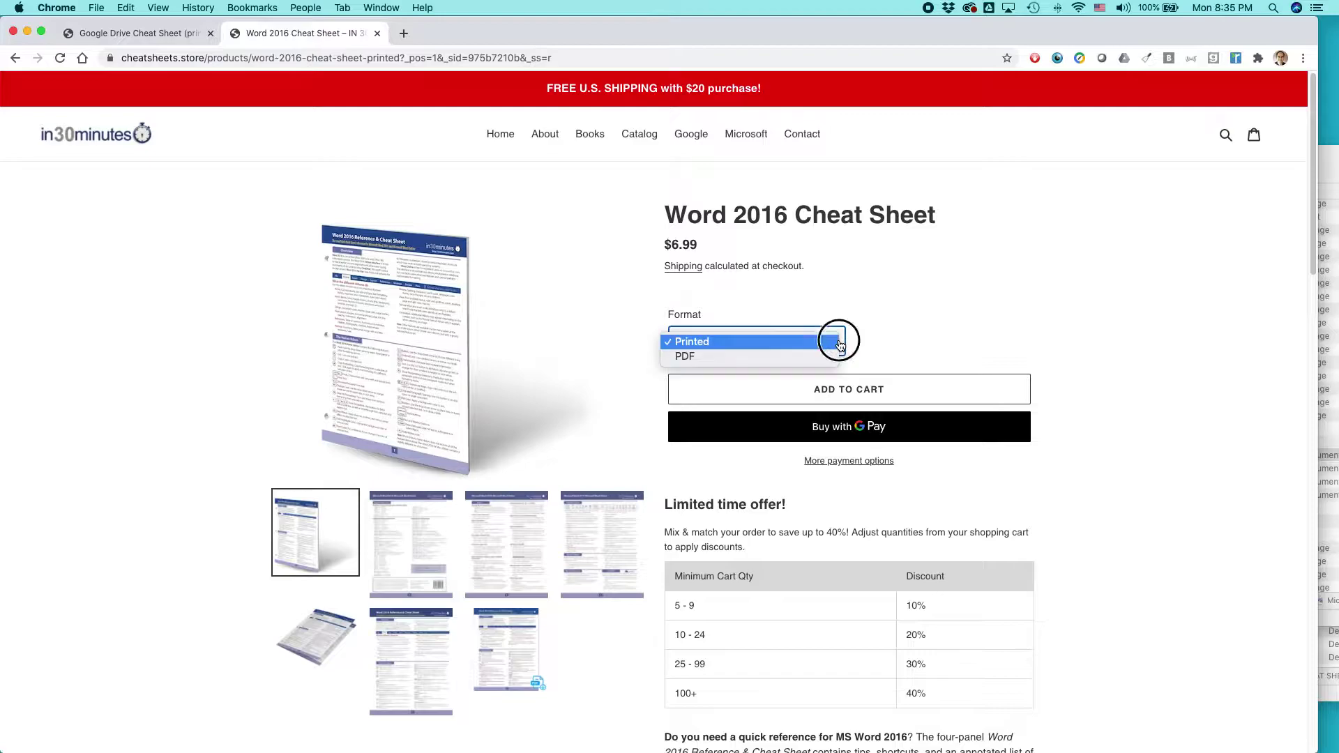
click(802, 357)
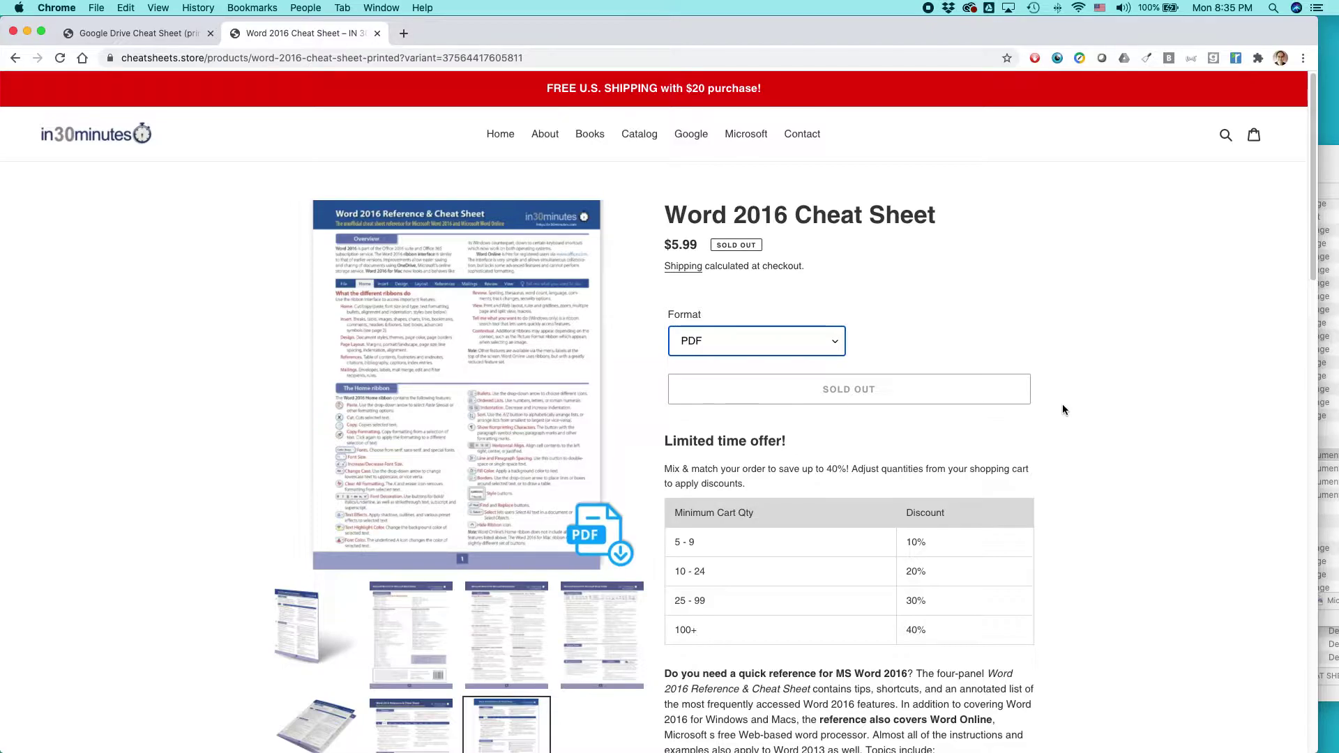
key(super+Tab)
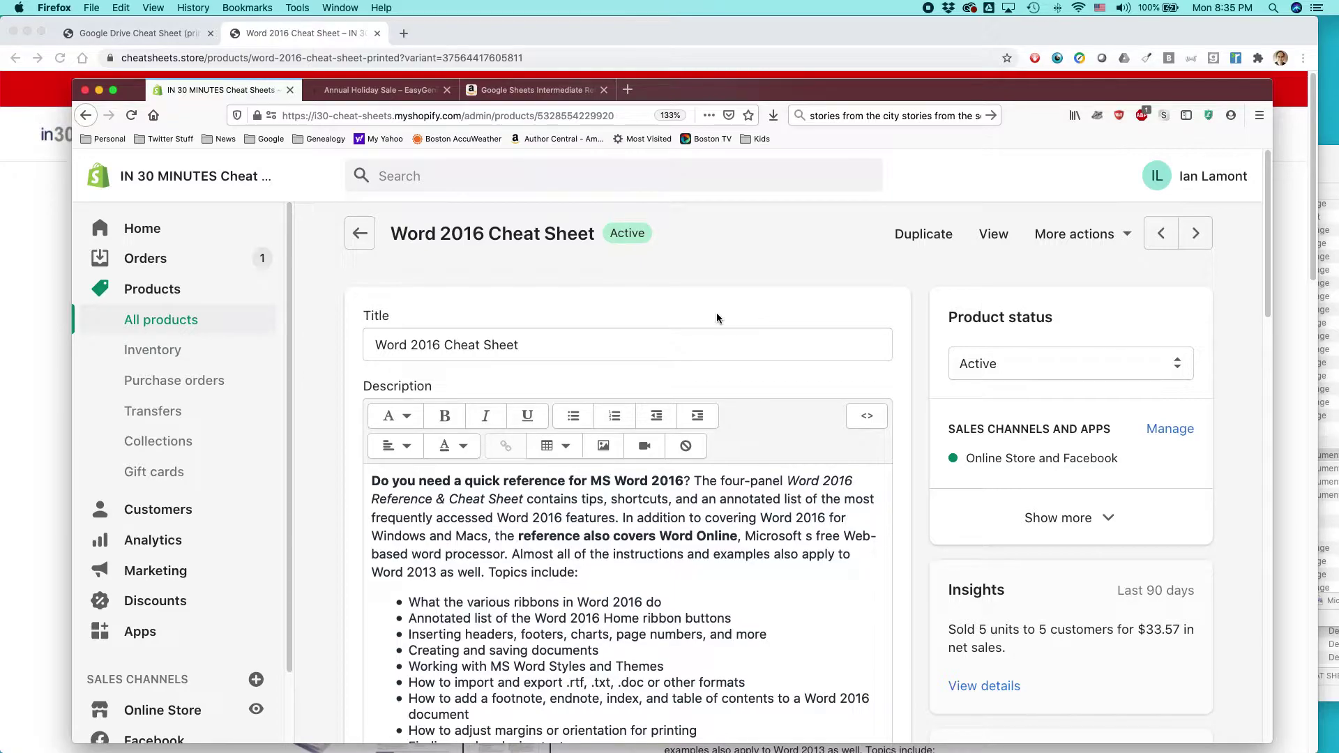
Return to the Shopify admin product and open the PDF variant's edit page.
key(super+Tab)
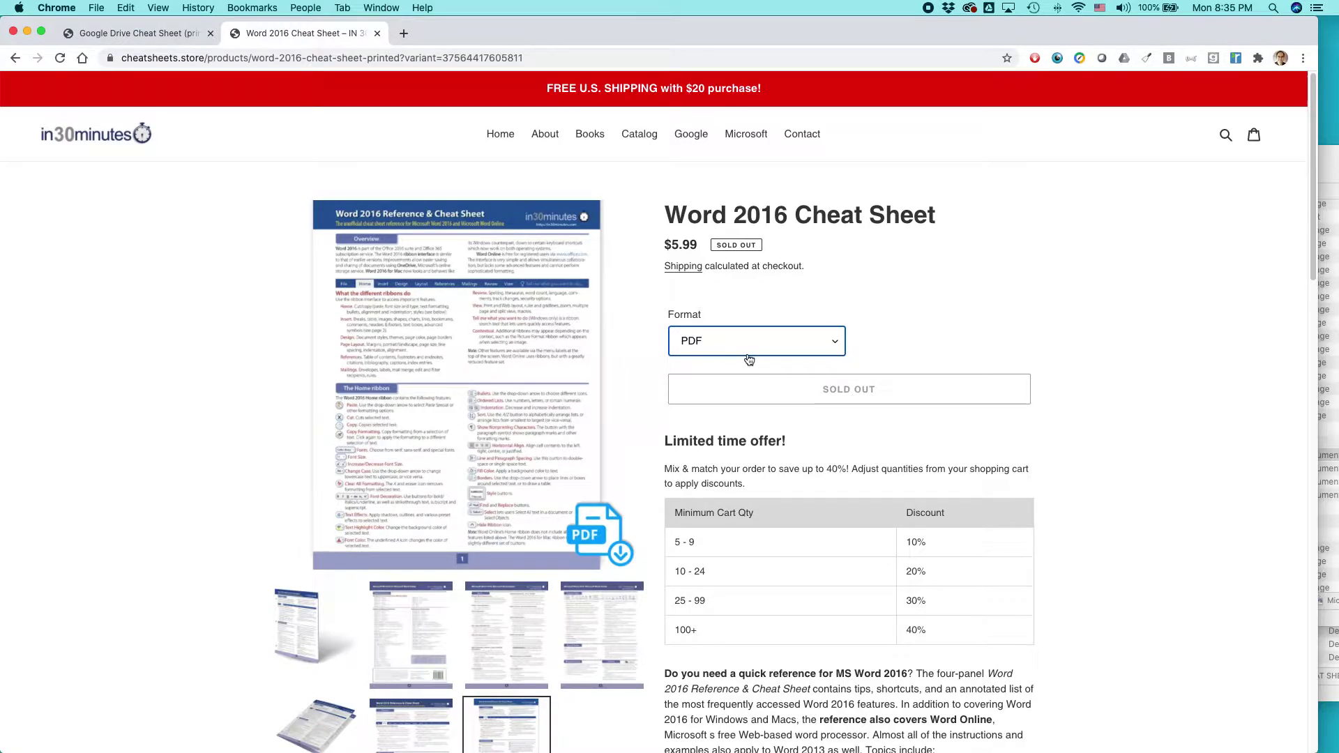
key(super+Tab)
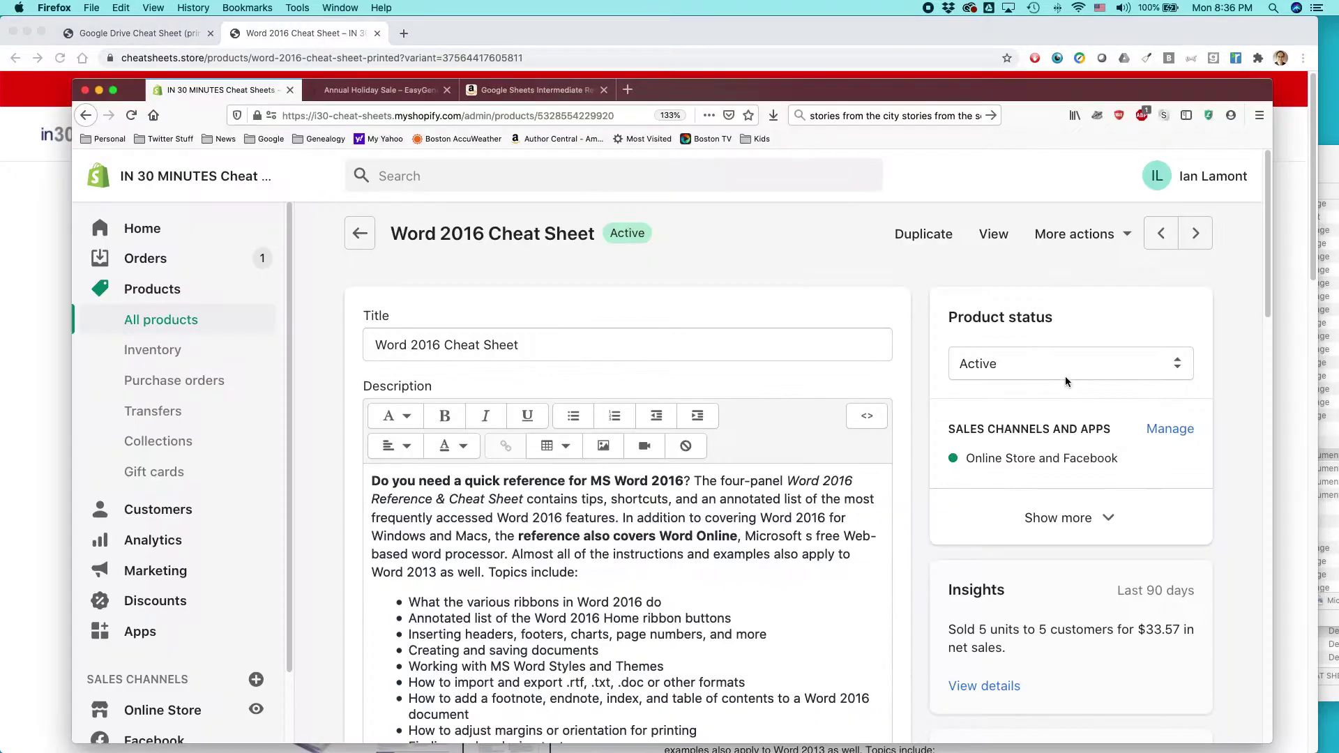
scroll(783, 331, down, 10)
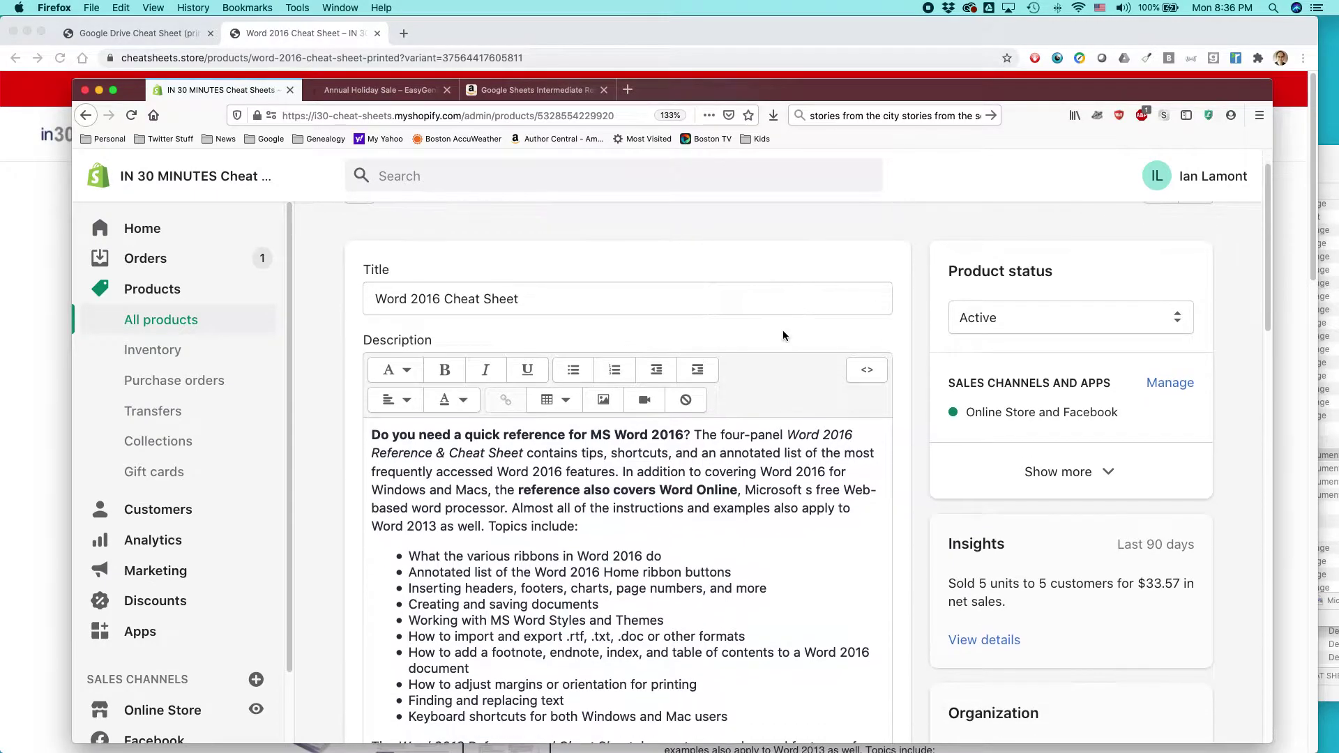
scroll(783, 335, down, 6)
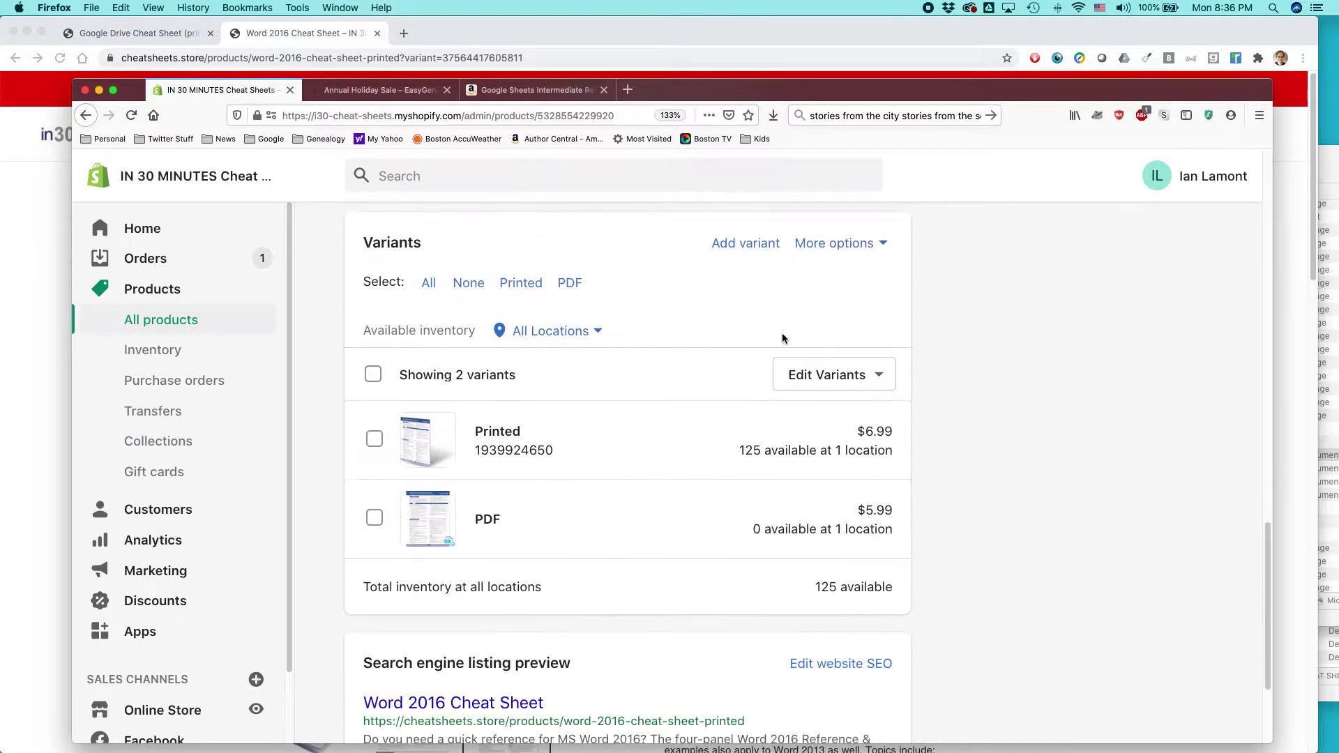
click(517, 519)
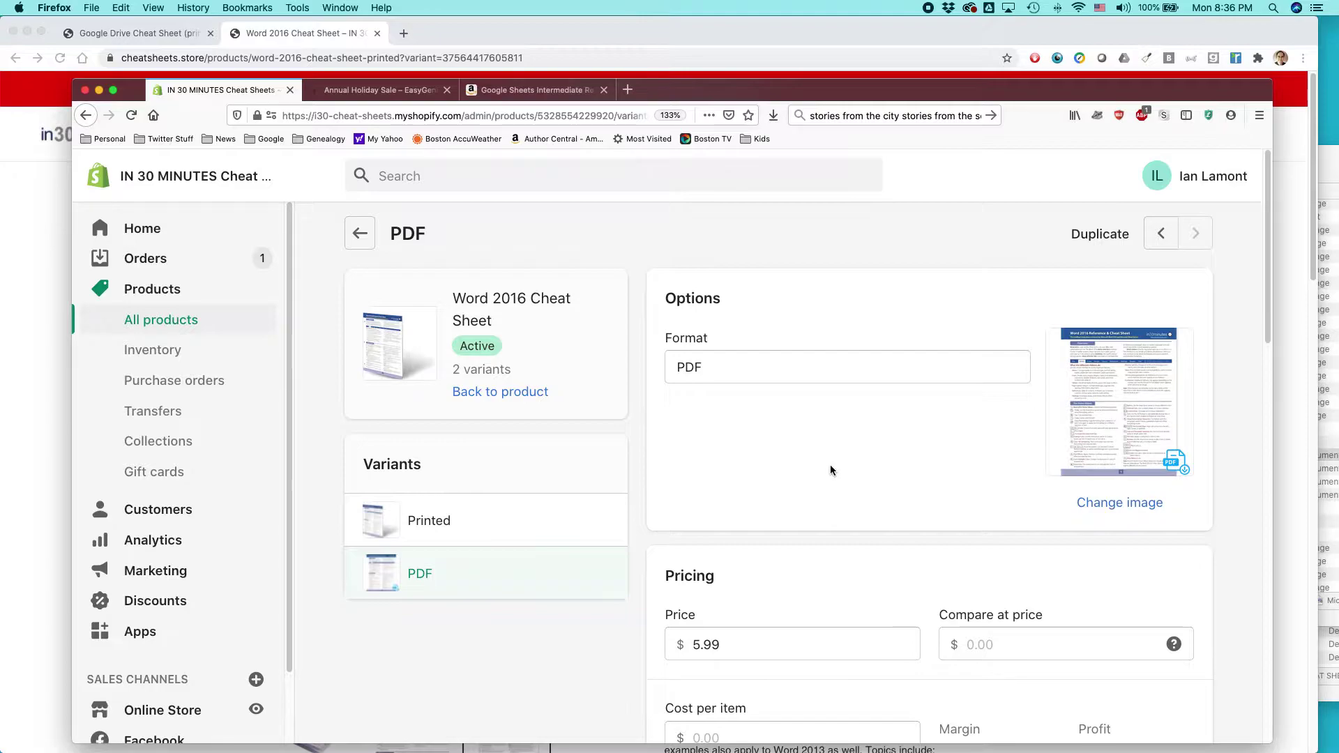
Uncheck 'This is a physical product' in the PDF variant's Shipping section.
scroll(830, 470, down, 10)
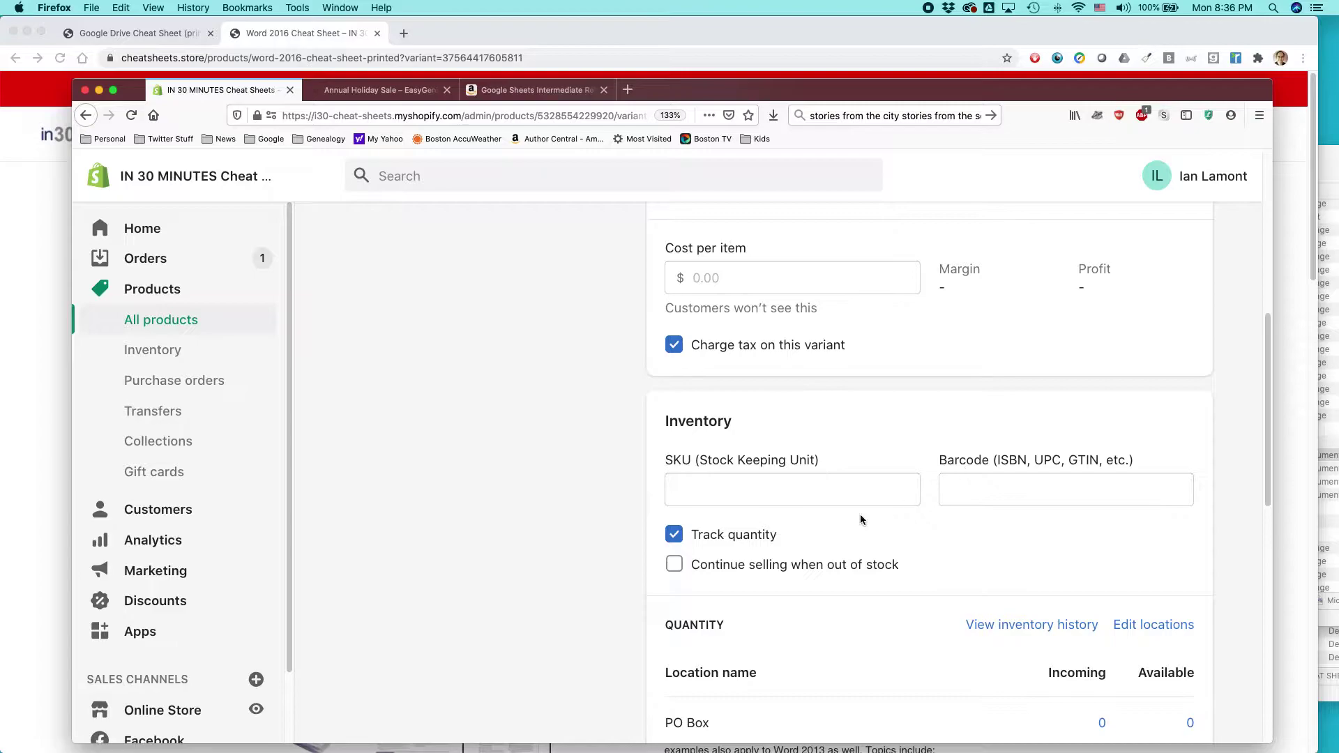
scroll(859, 551, down, 5)
scroll(858, 553, down, 2)
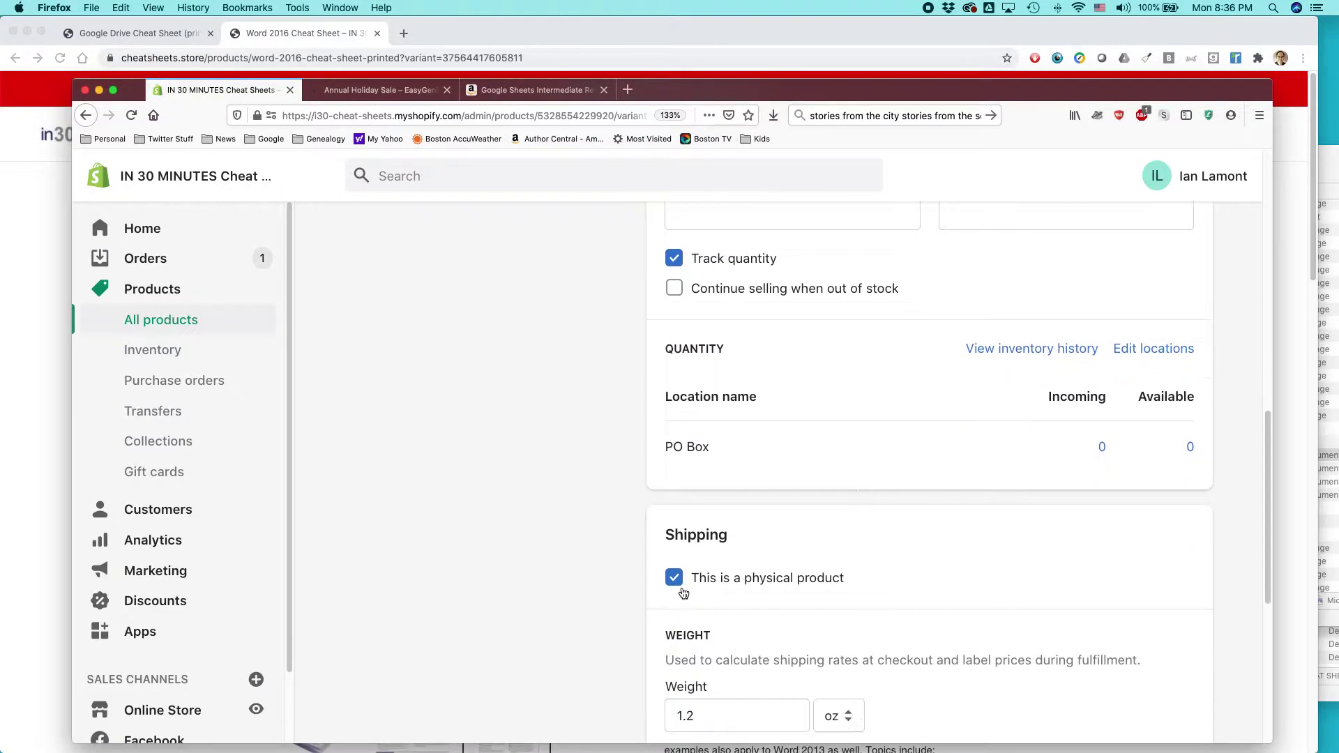
drag(668, 535, 756, 532)
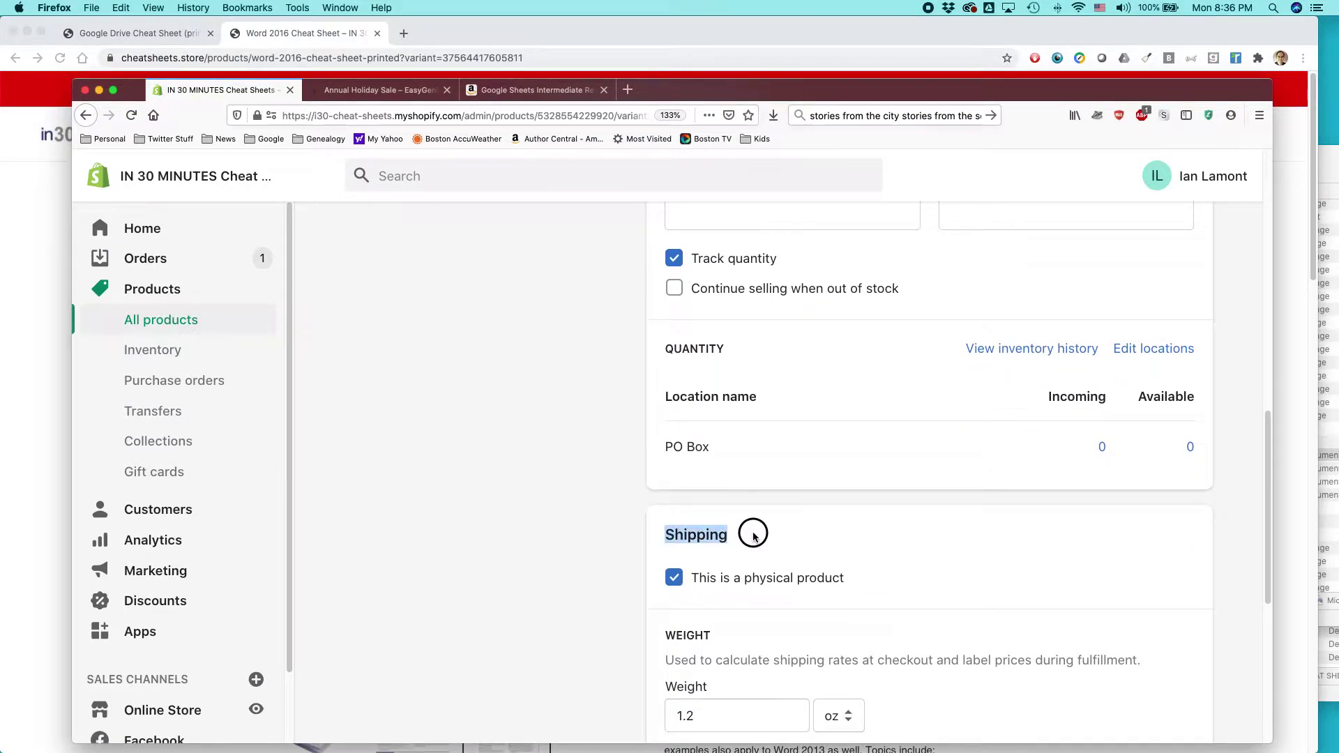
click(674, 580)
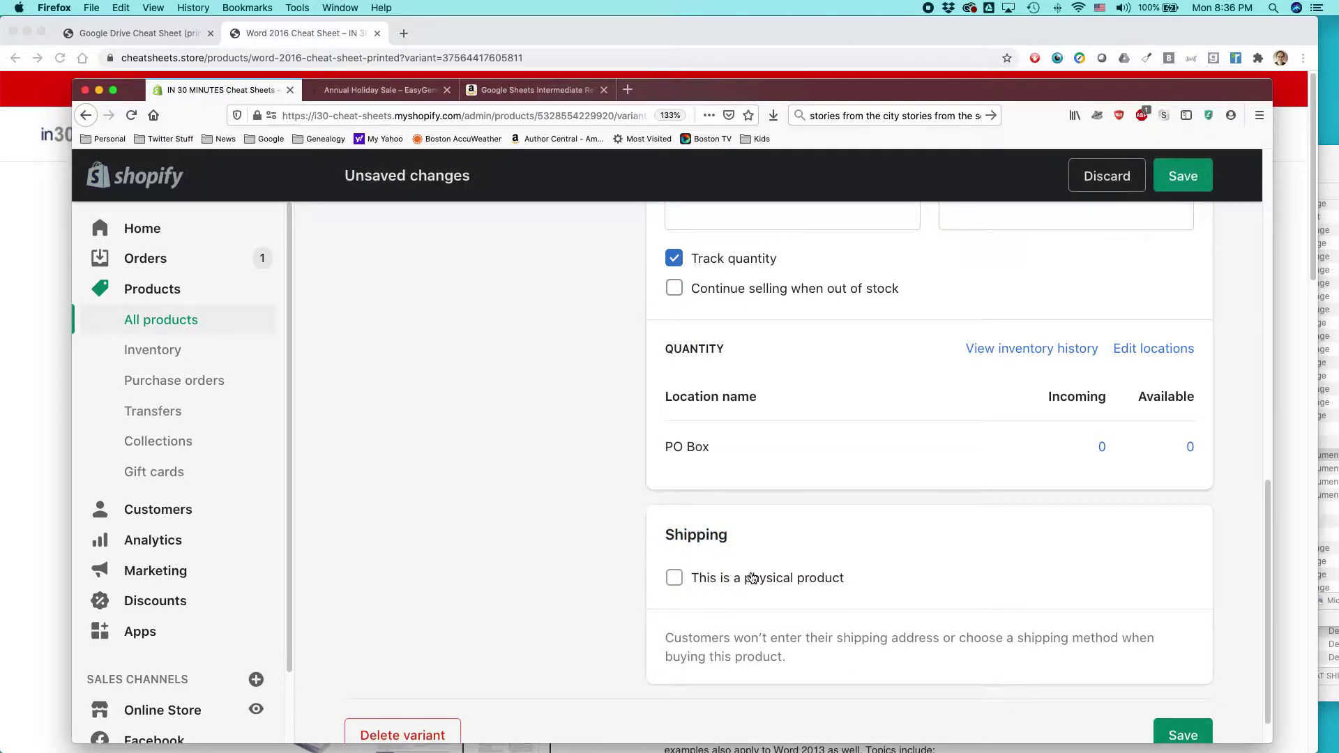
scroll(813, 568, up, 6)
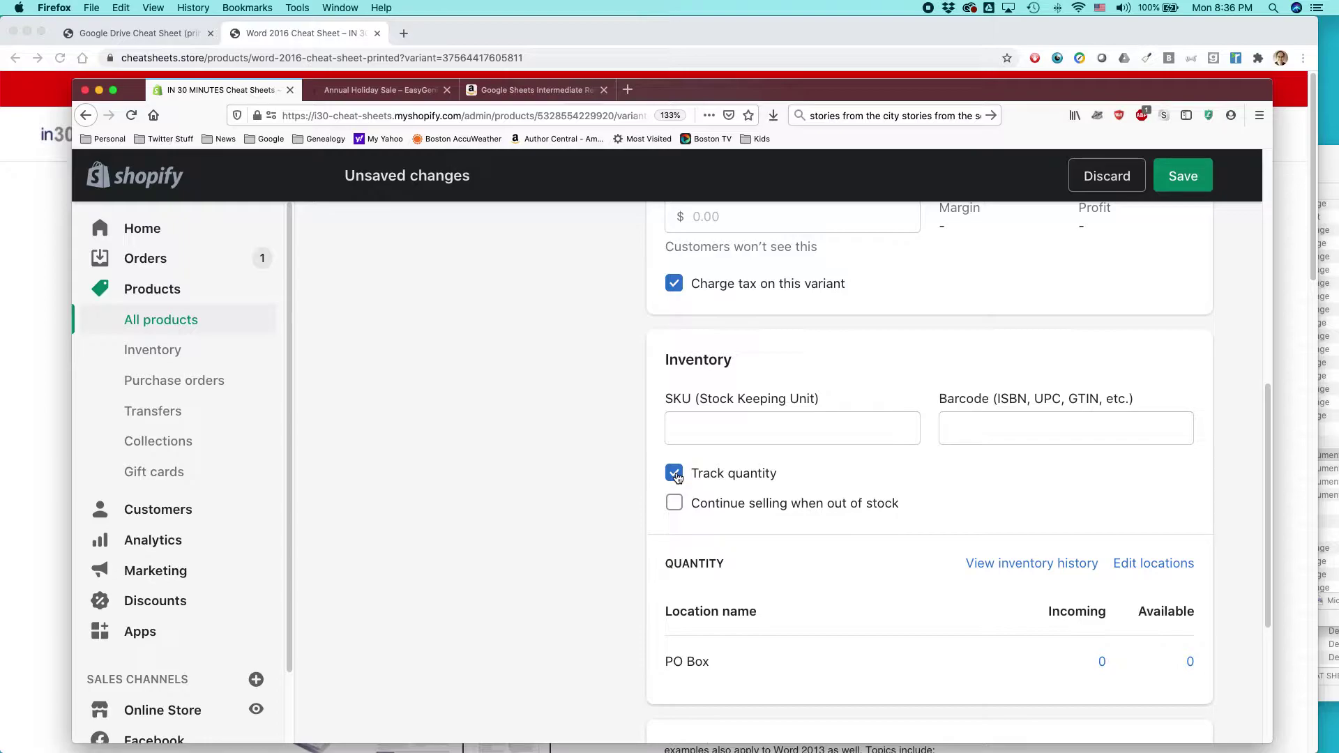
Uncheck 'Track quantity' and 'Charge tax on this variant' for the PDF variant.
click(674, 475)
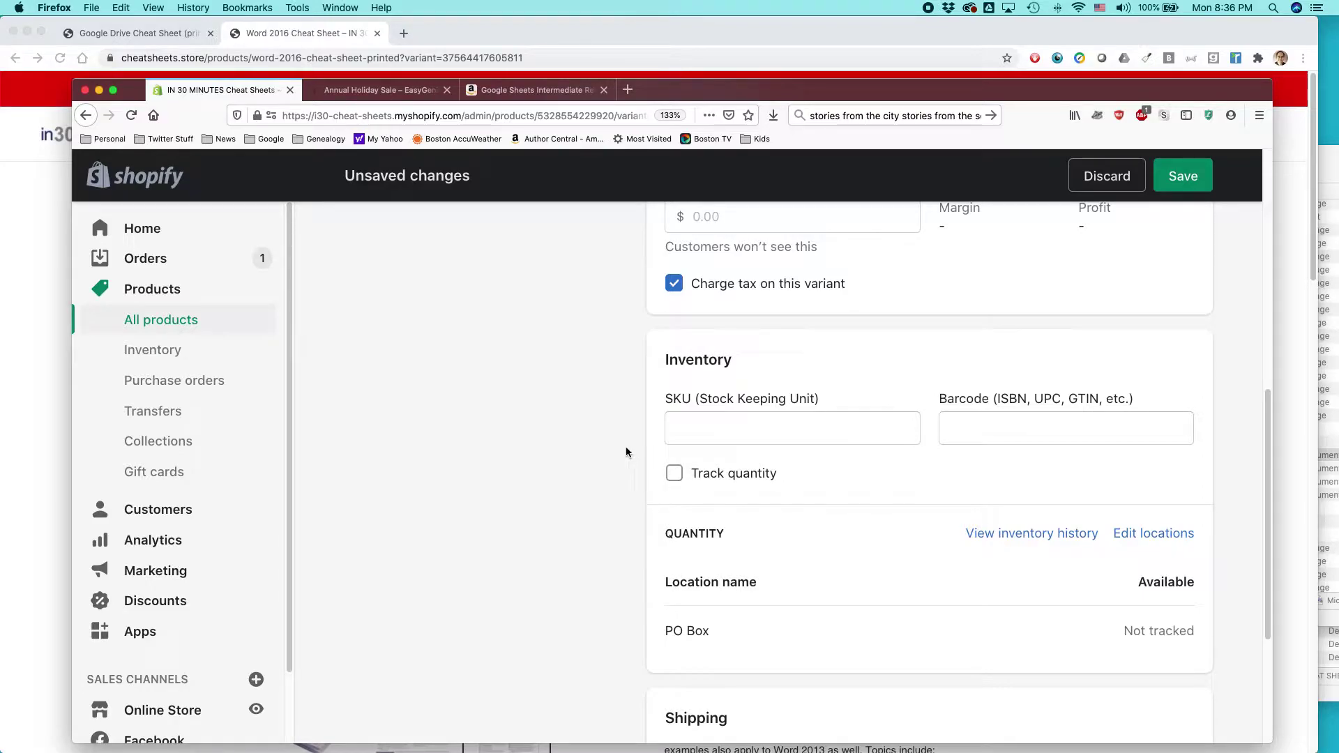
scroll(626, 452, up, 1)
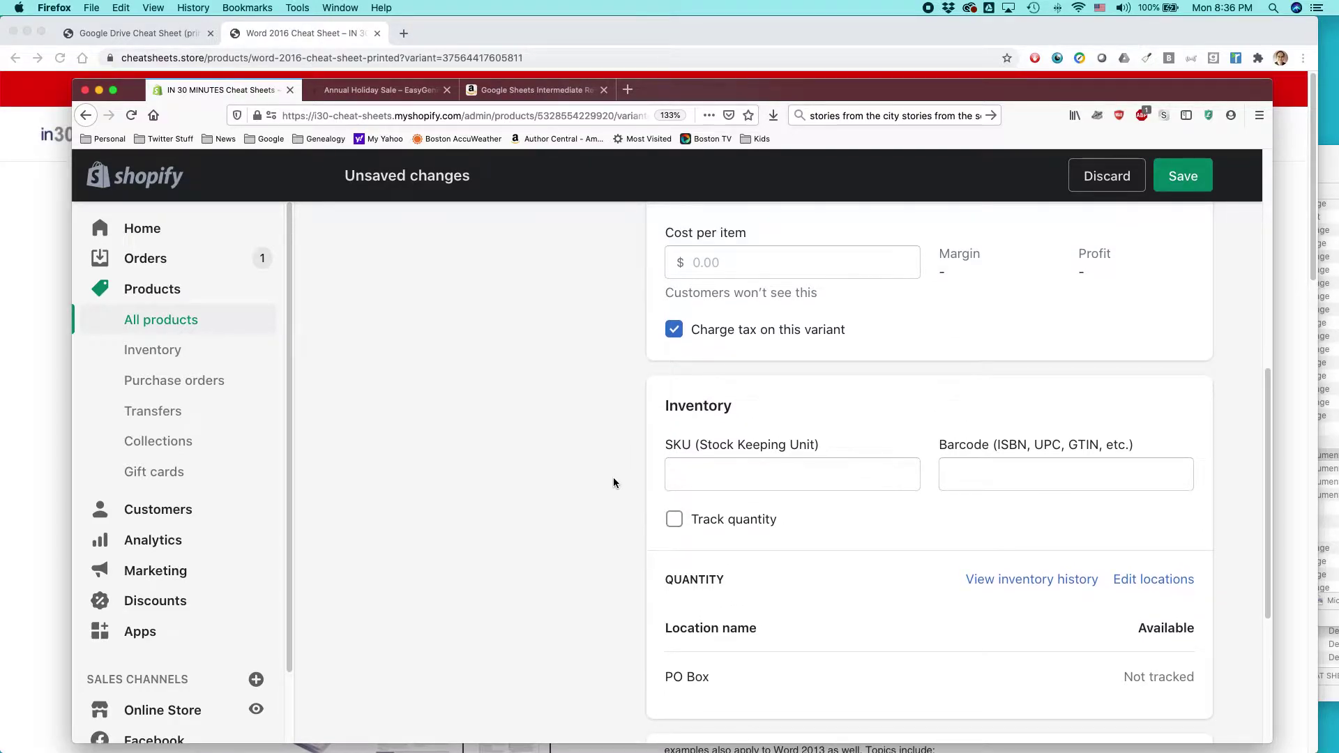
scroll(613, 480, up, 2)
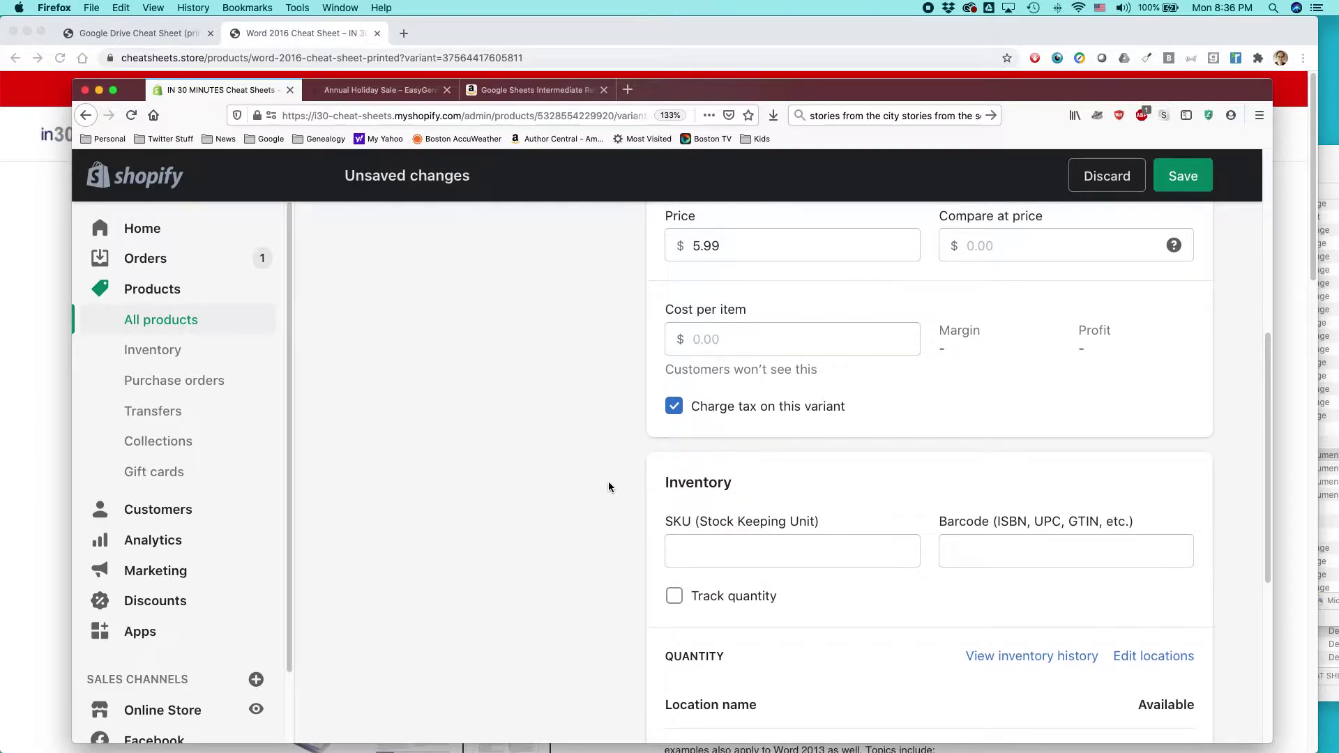
scroll(608, 482, up, 3)
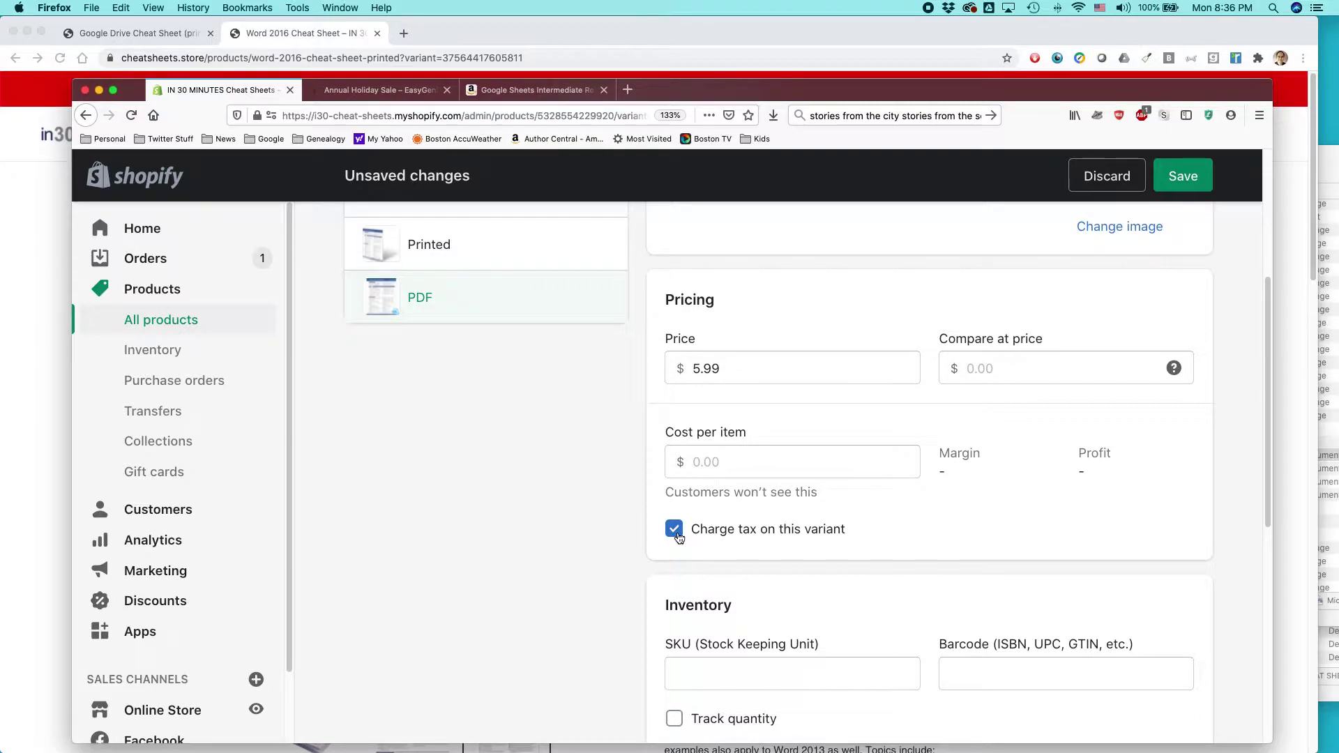
click(677, 534)
scroll(763, 551, up, 1)
Save the PDF variant changes and open the product's More actions list.
click(1183, 176)
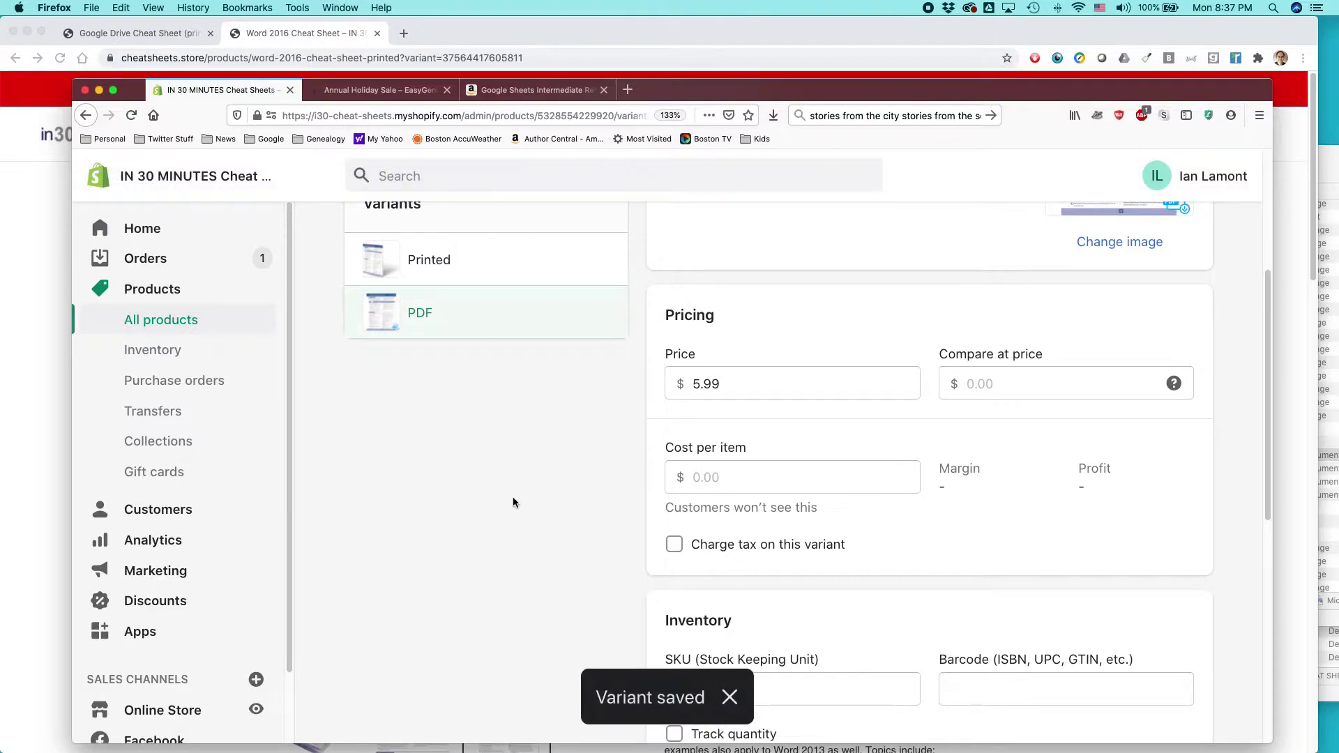
scroll(512, 503, up, 3)
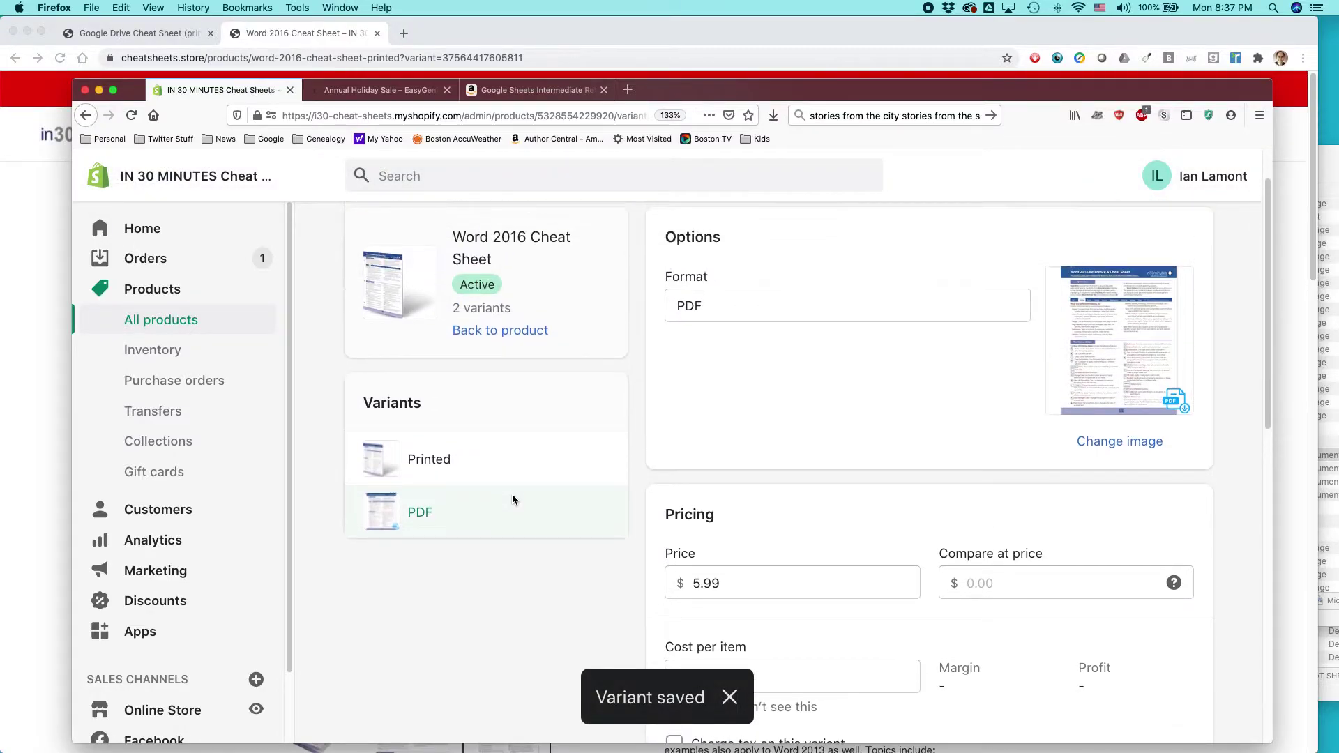
scroll(511, 495, up, 2)
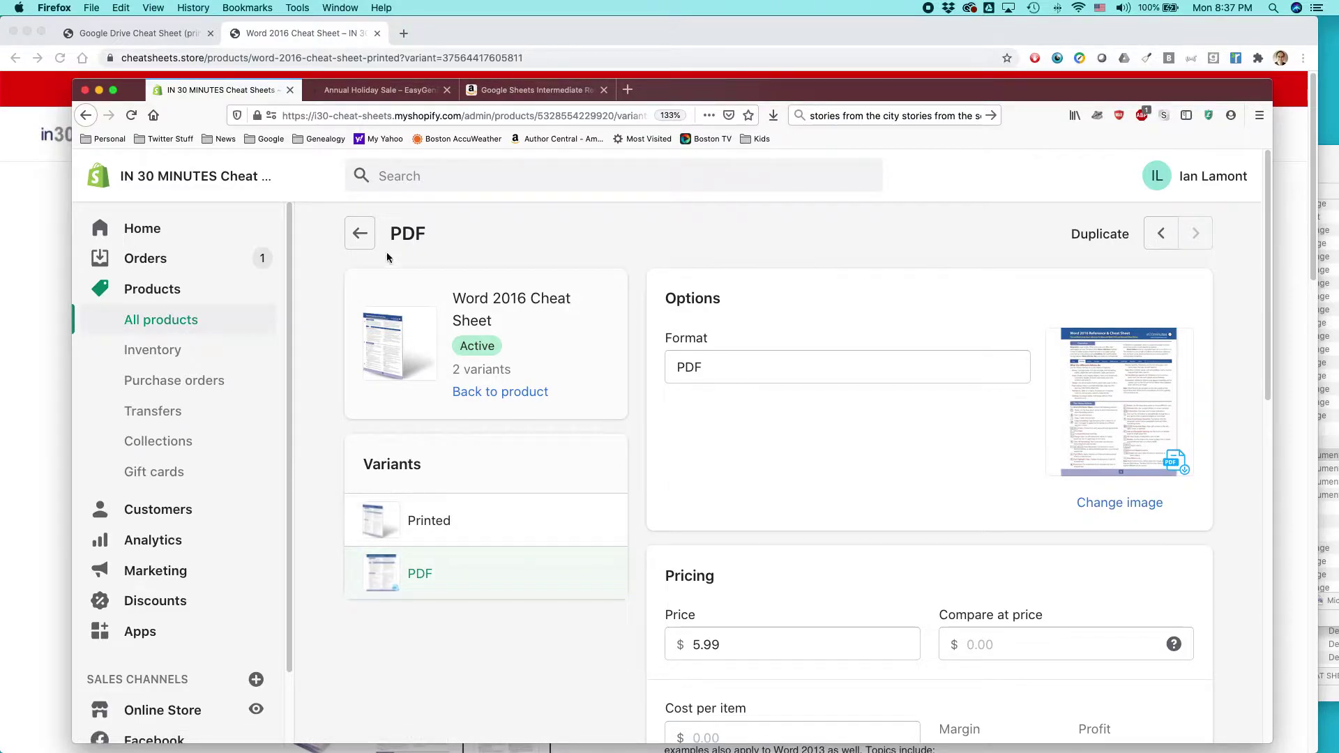
scroll(667, 487, down, 5)
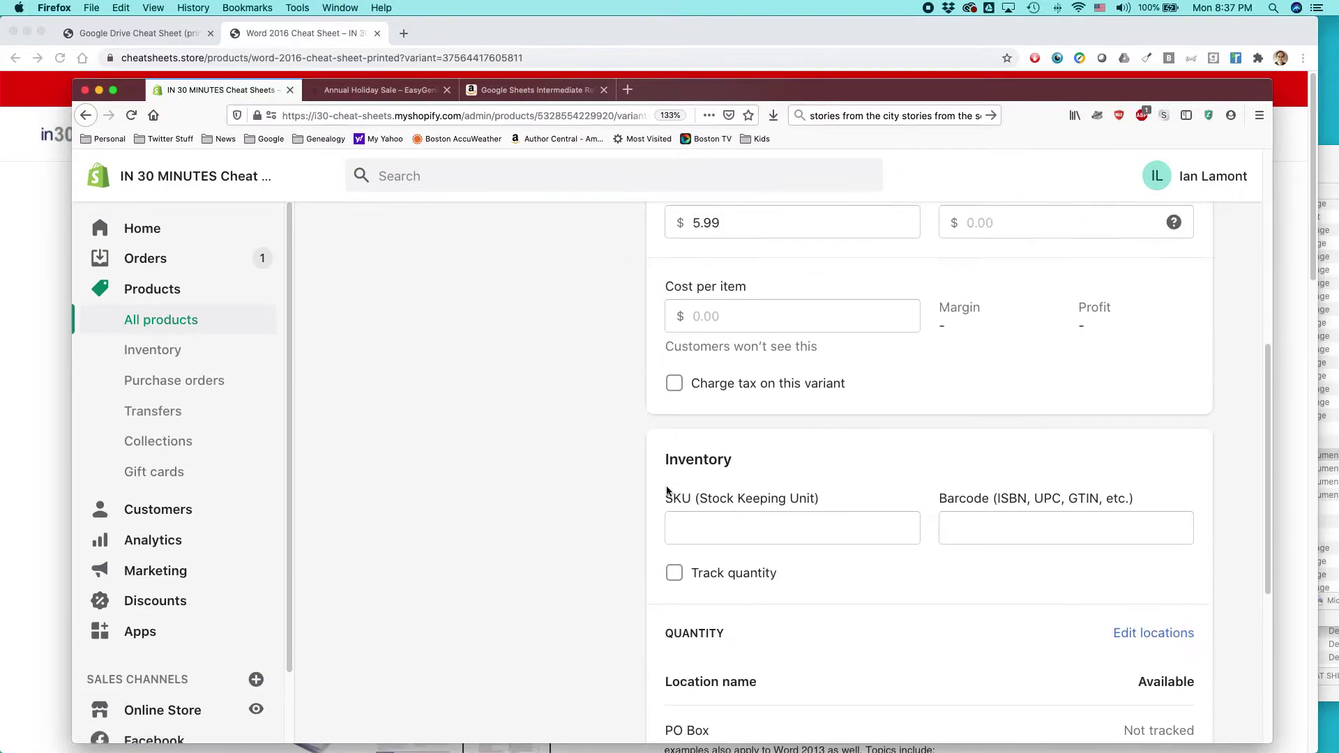
scroll(667, 490, up, 5)
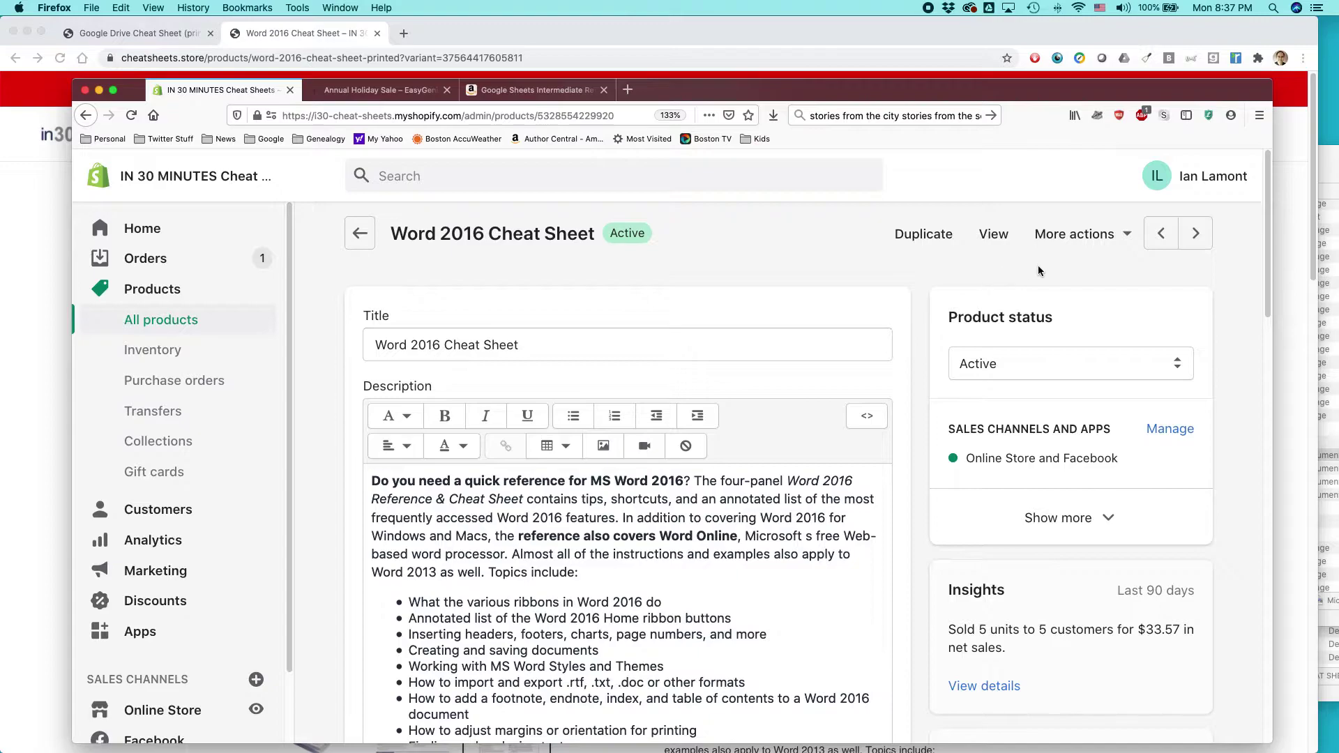
click(1128, 236)
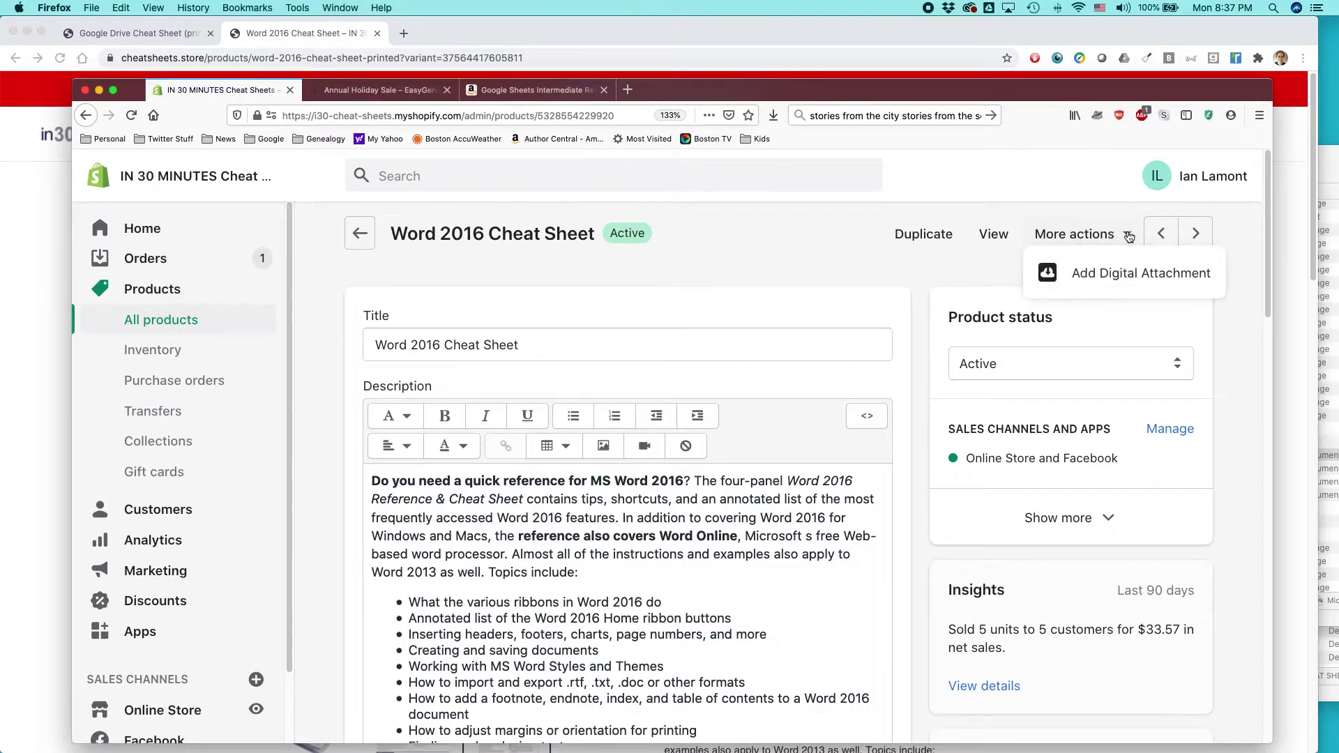
Choose Add Digital Attachment for the product, then switch to Chrome.
click(1161, 284)
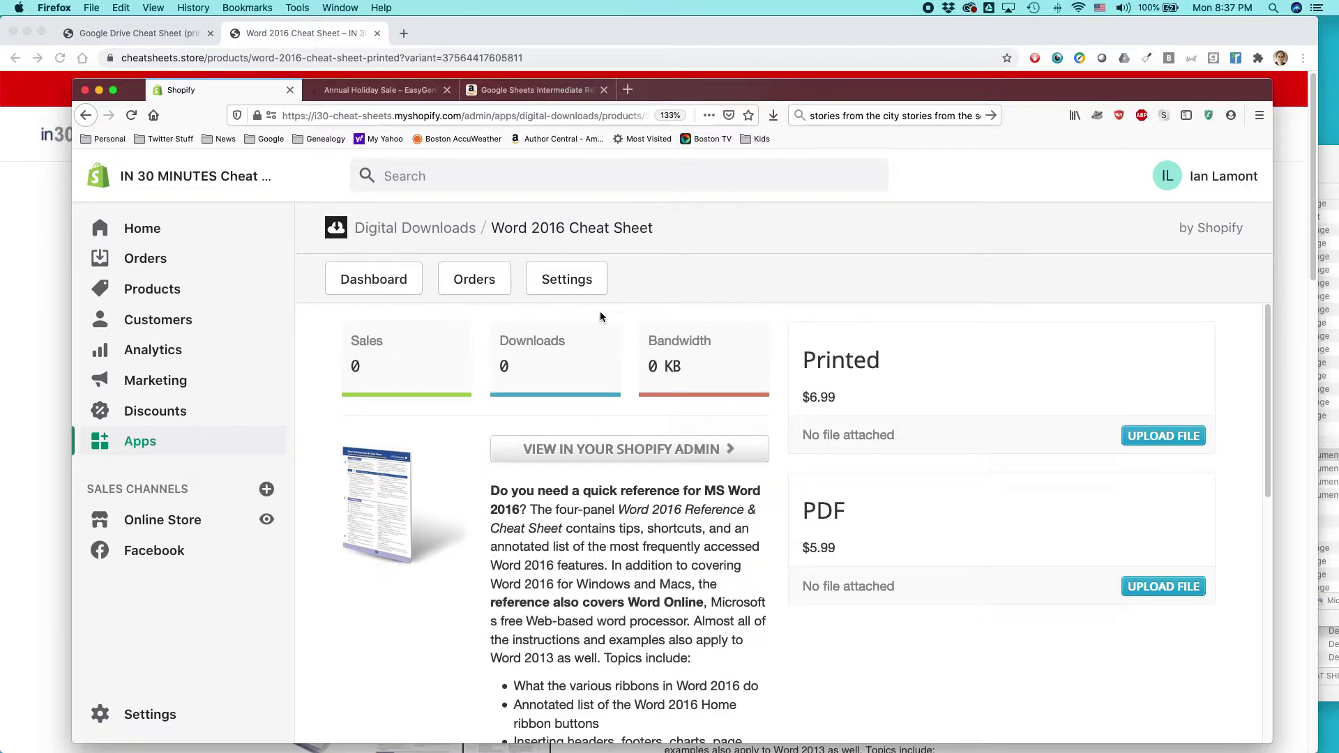
key(super+Tab)
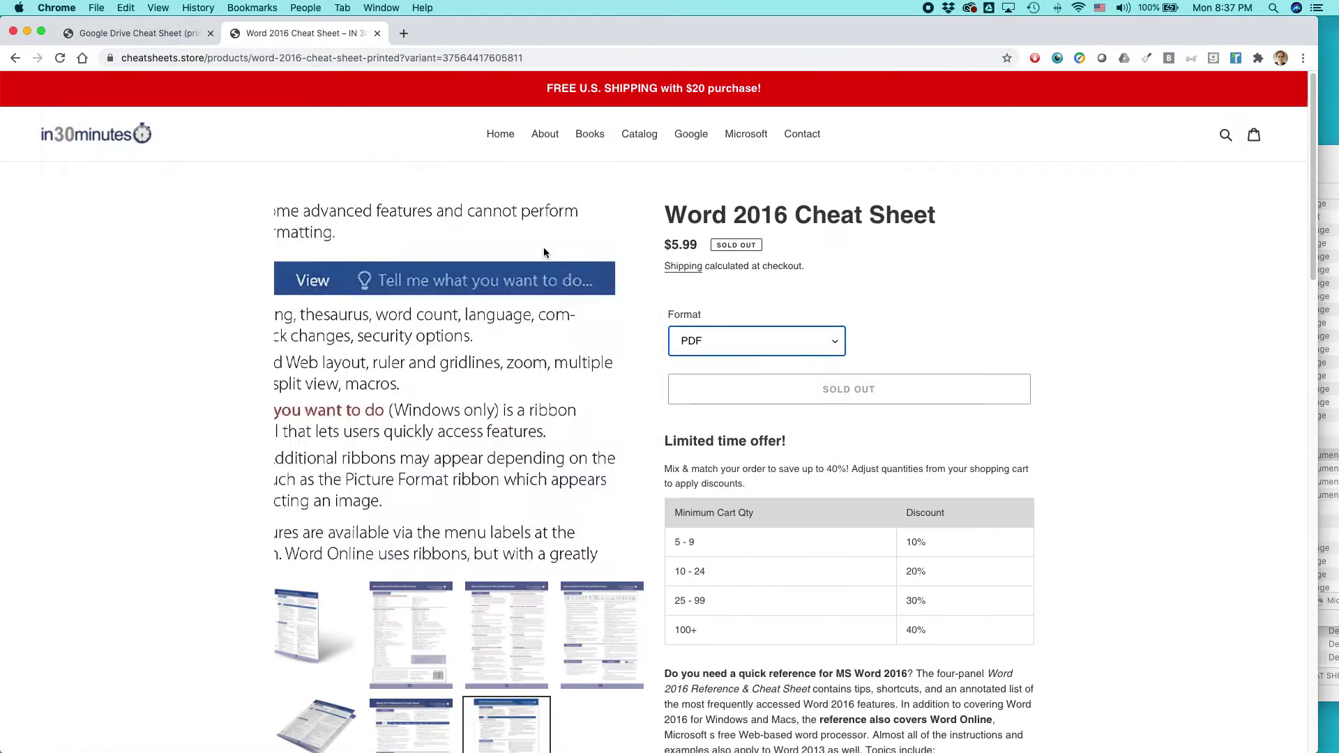
click(403, 33)
Load the EasyGenie store admin in Chrome, view its installed Apps, and return to Firefox.
text(eas)
key(Return)
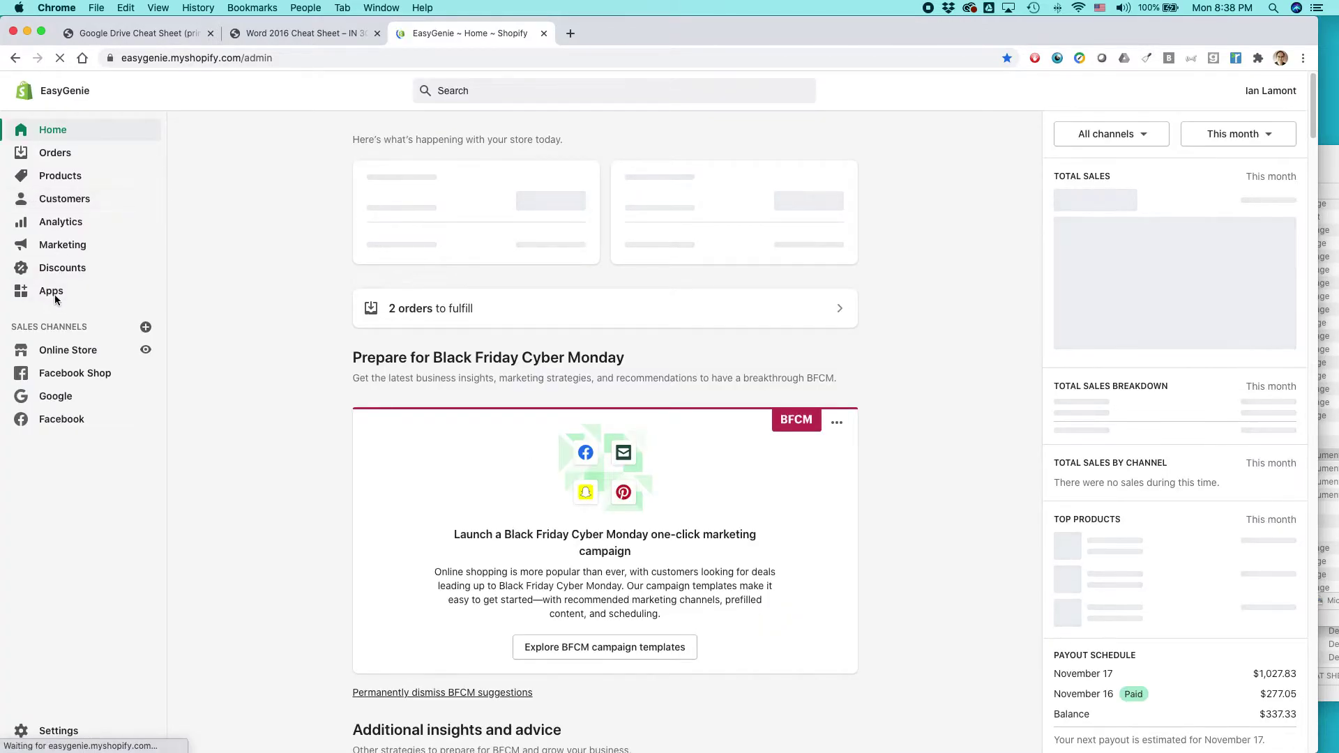
click(49, 293)
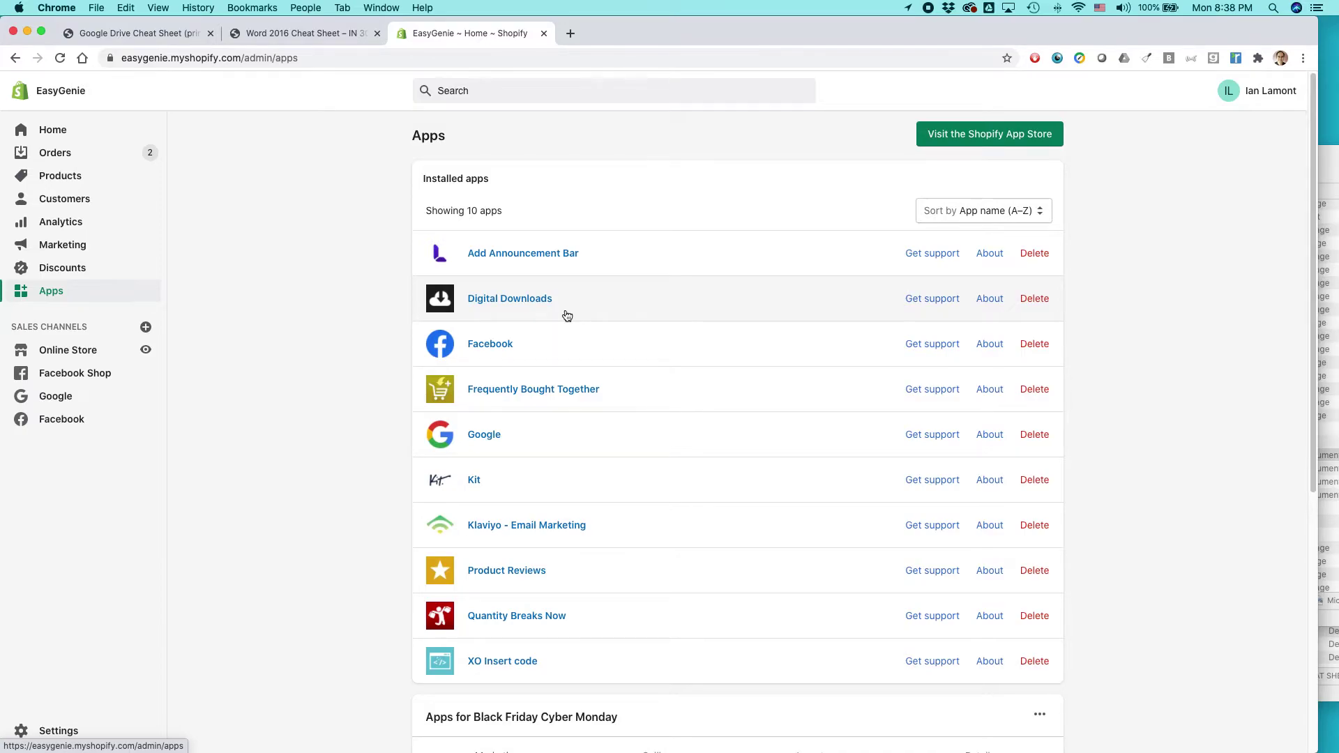
key(super+Tab)
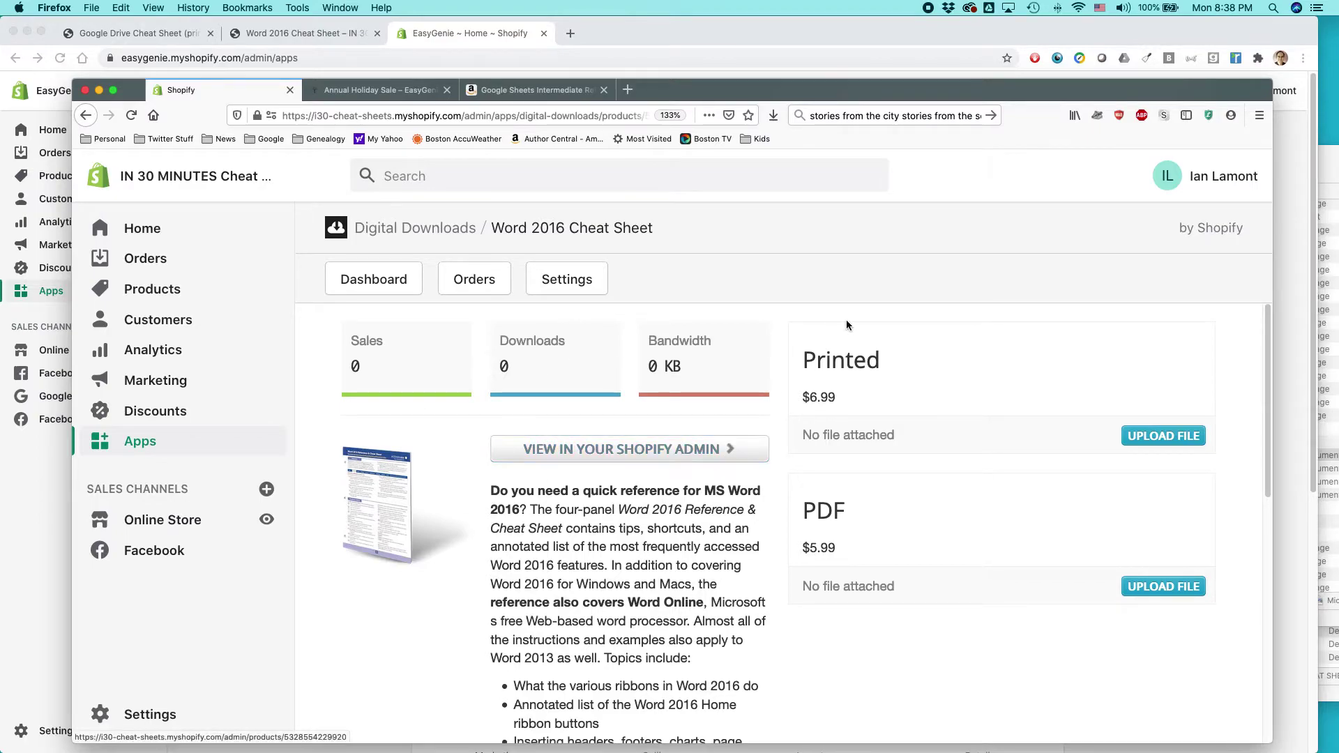
click(91, 116)
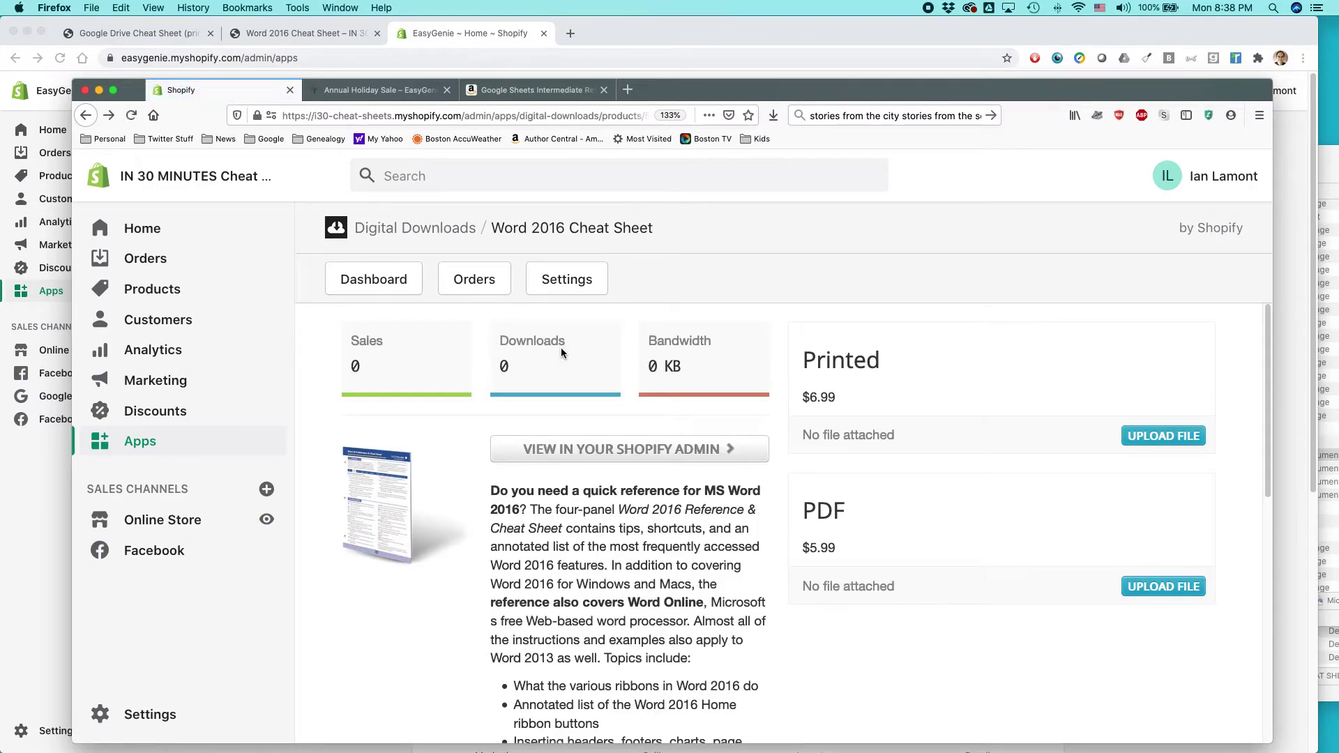
click(406, 168)
text(word 2016)
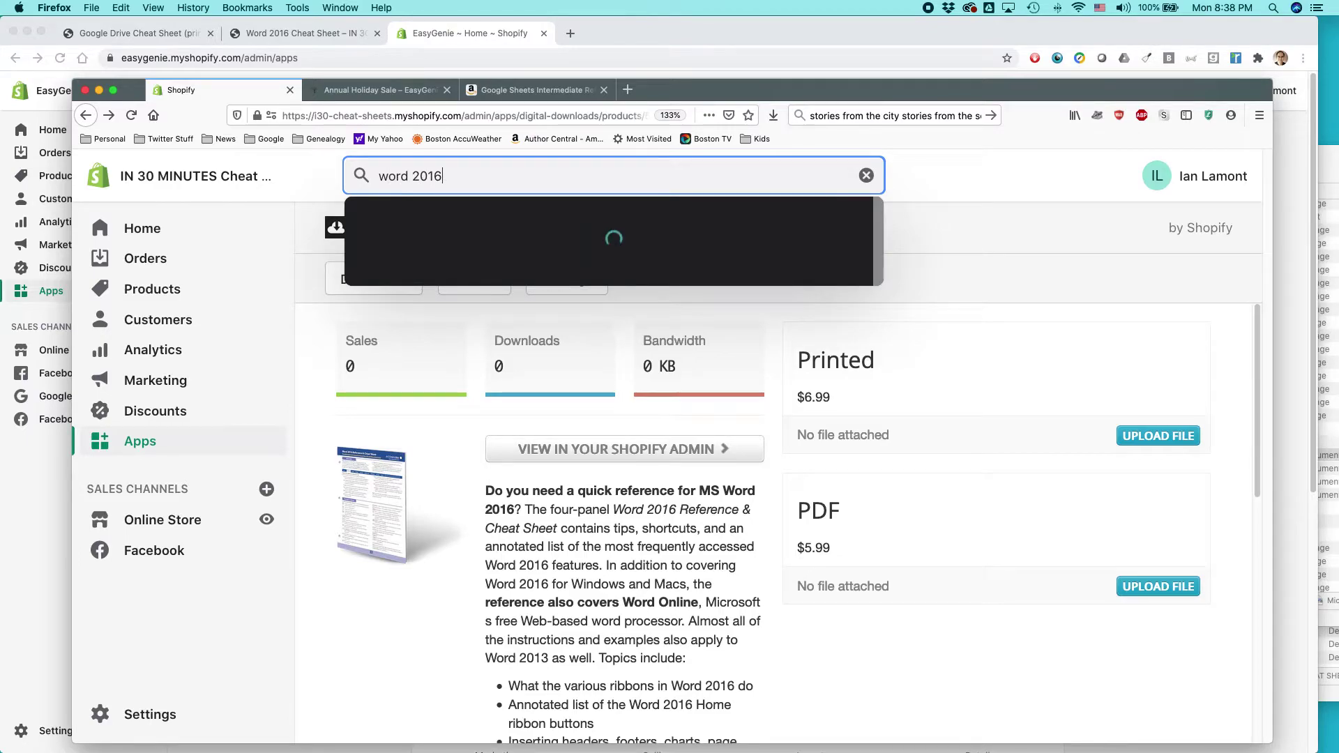
click(534, 282)
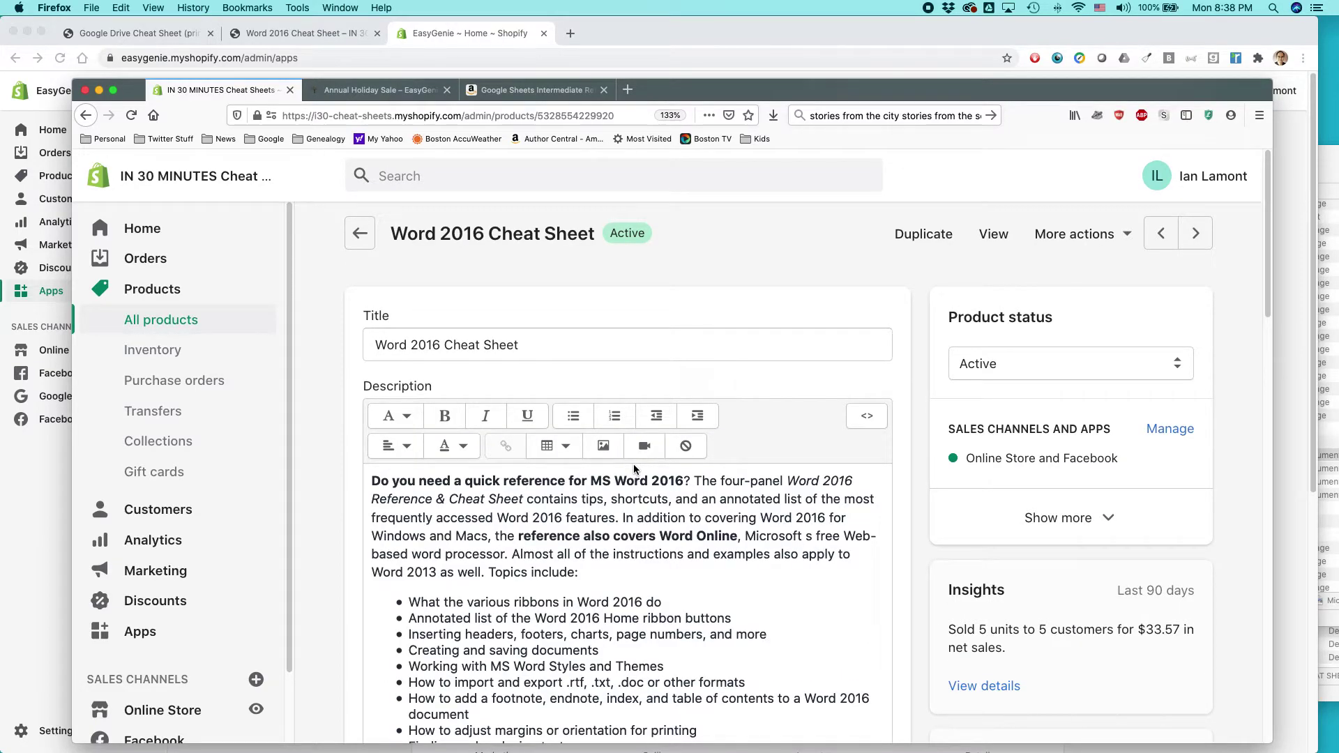
drag(388, 234, 588, 234)
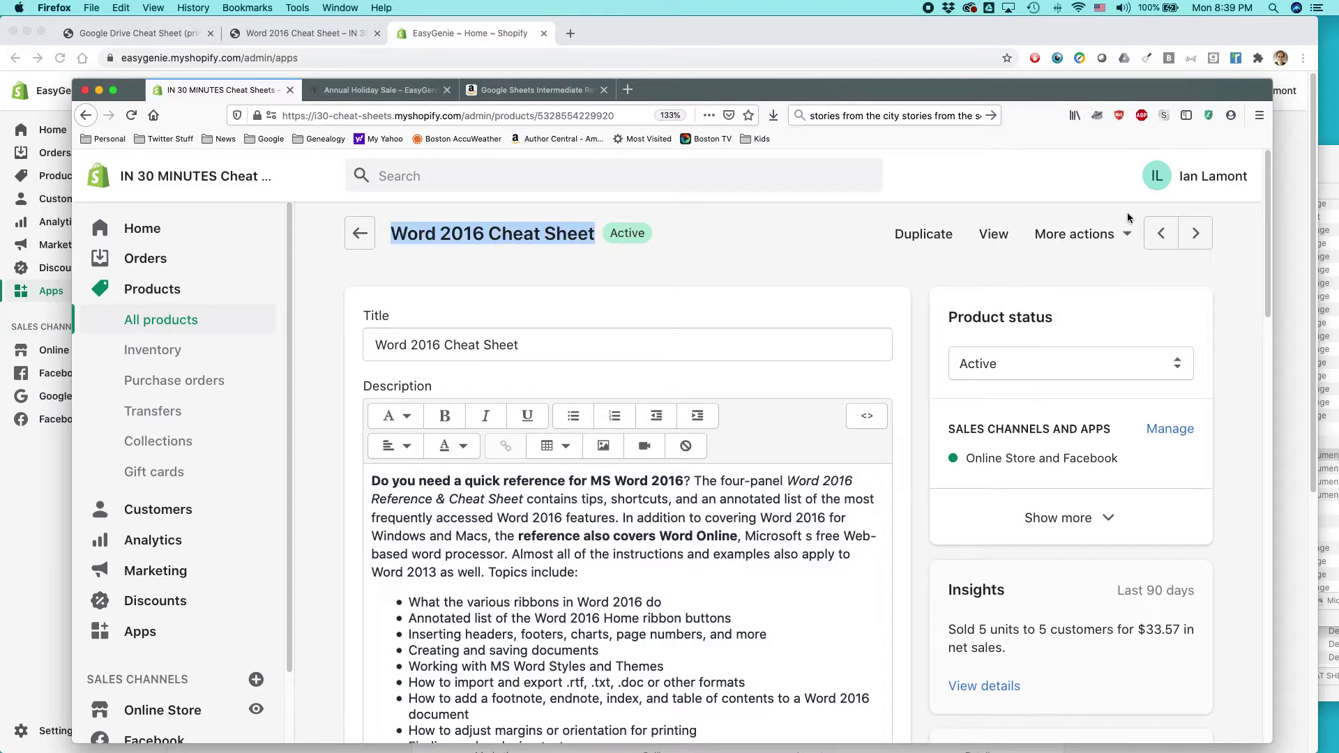
click(1127, 233)
click(1109, 276)
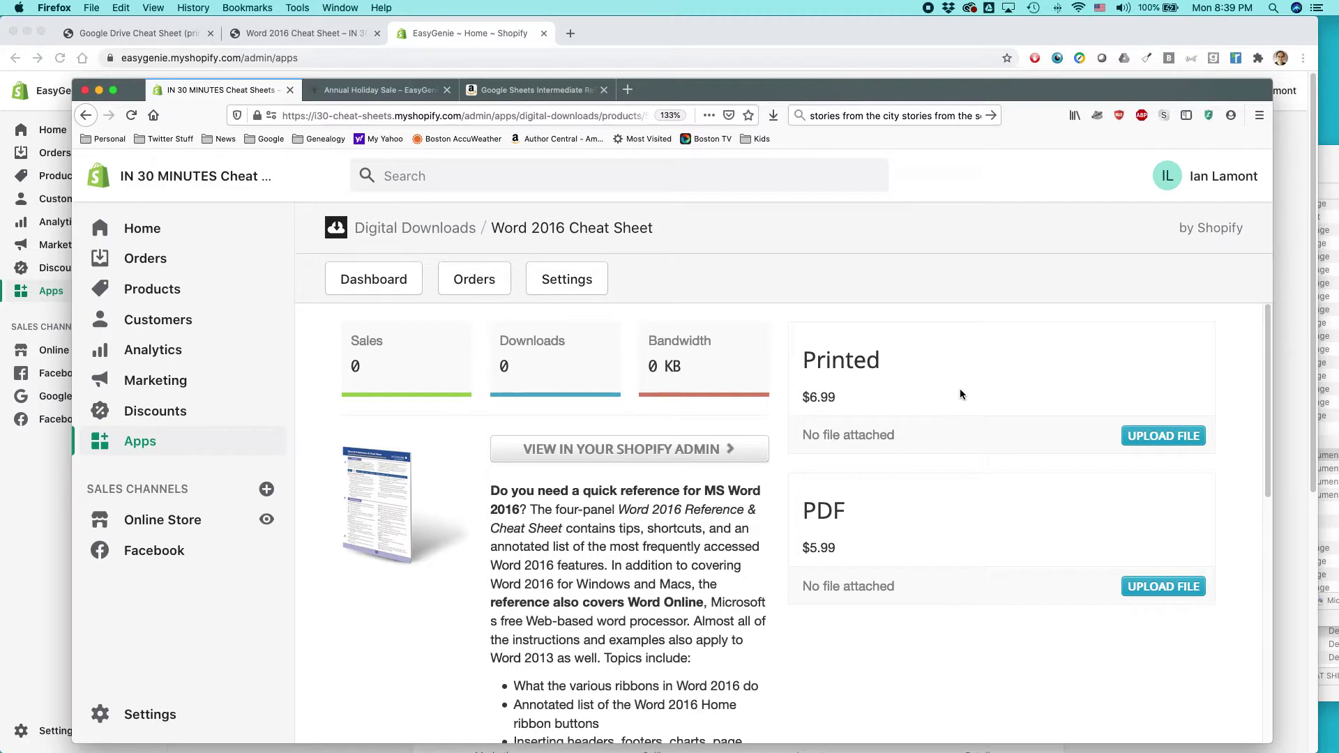
click(1149, 586)
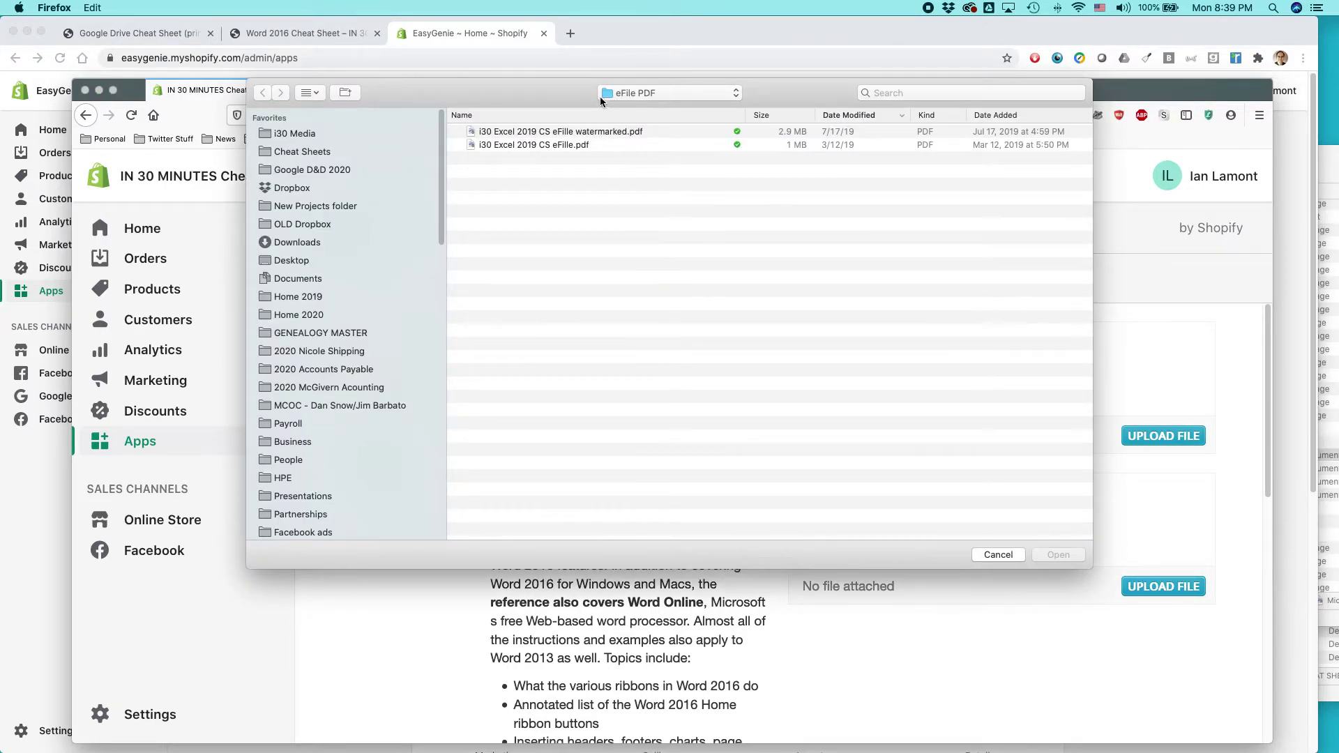
Browse Cheat Sheets > Word 2019 Cheat Sheet > xWord 2016 Cheat Sheet > PDF and select the efile PDF.
click(297, 155)
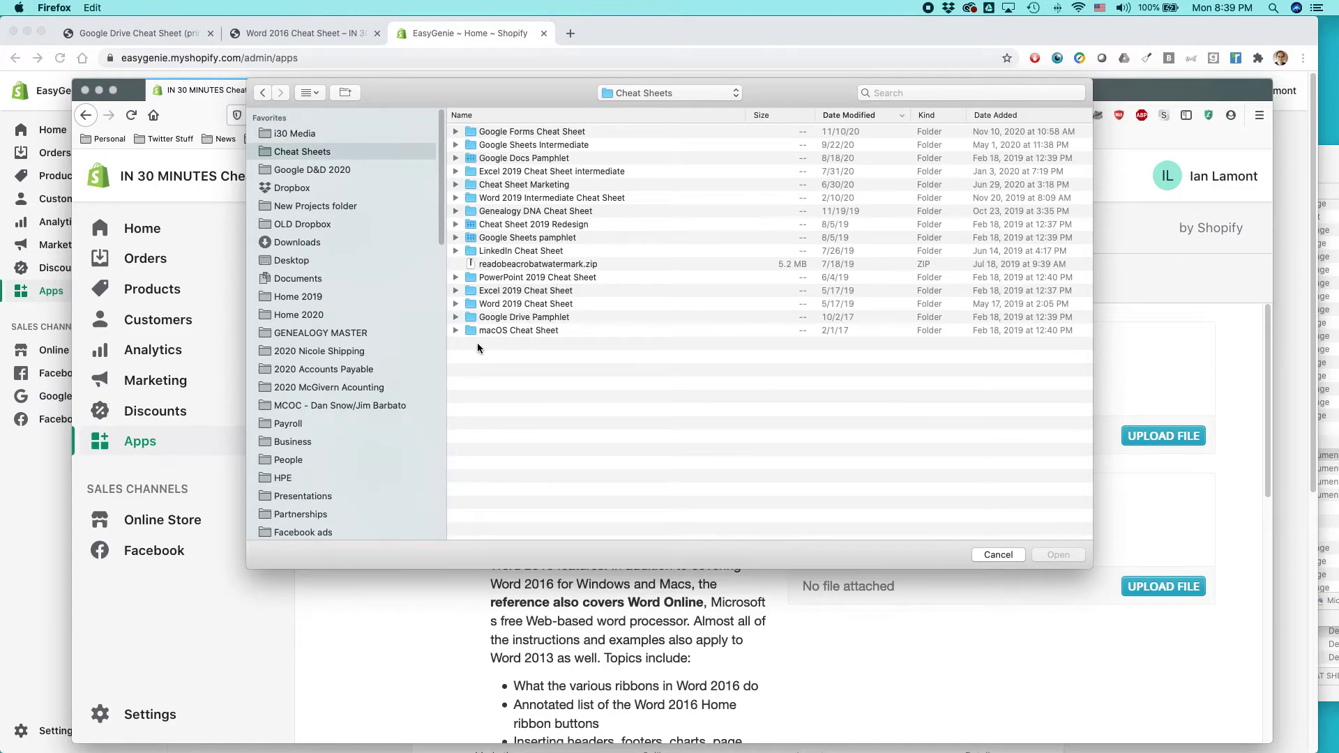
double_click(472, 303)
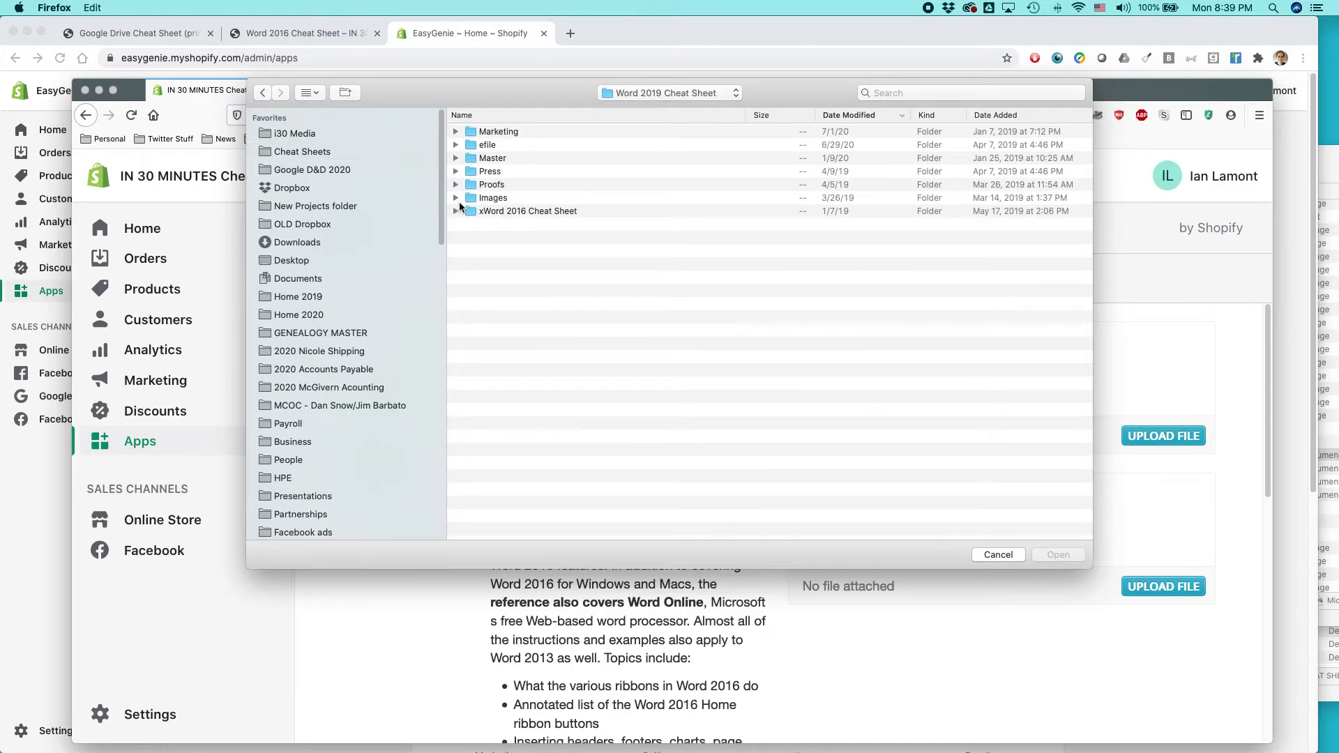
double_click(467, 209)
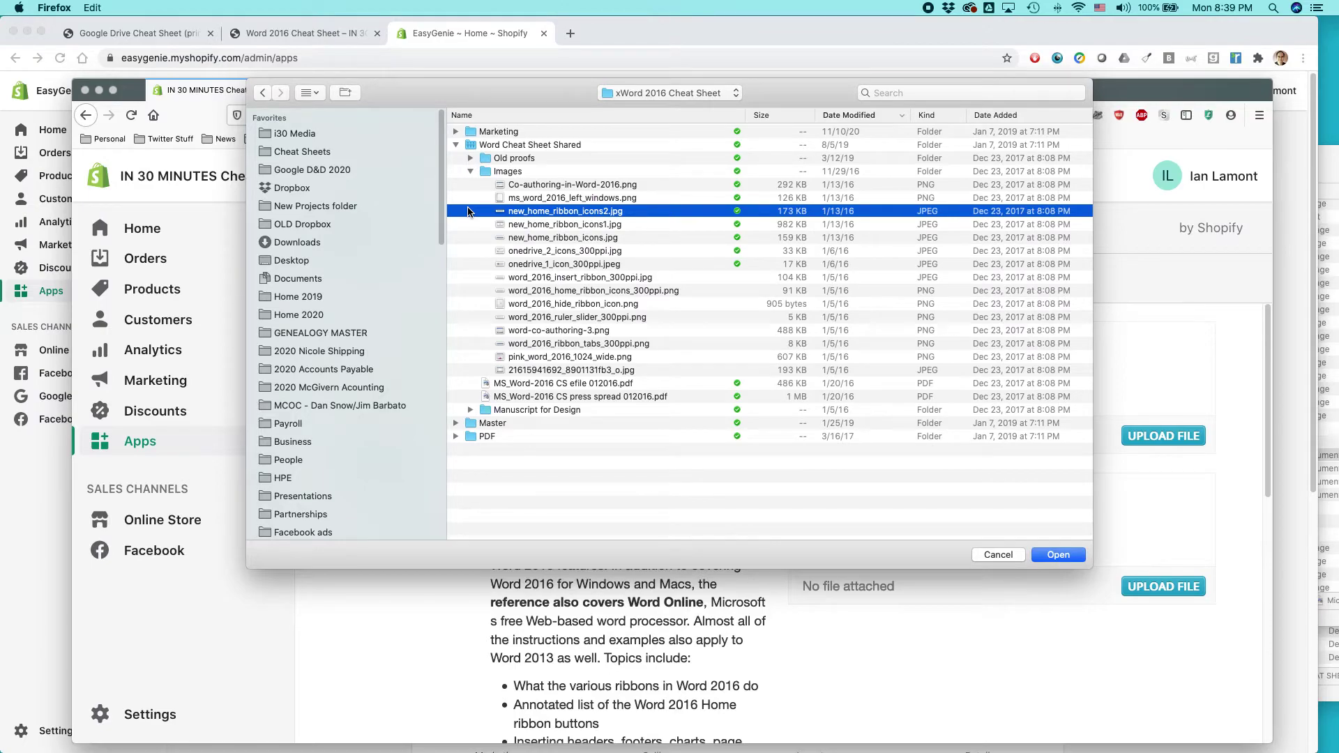
double_click(481, 435)
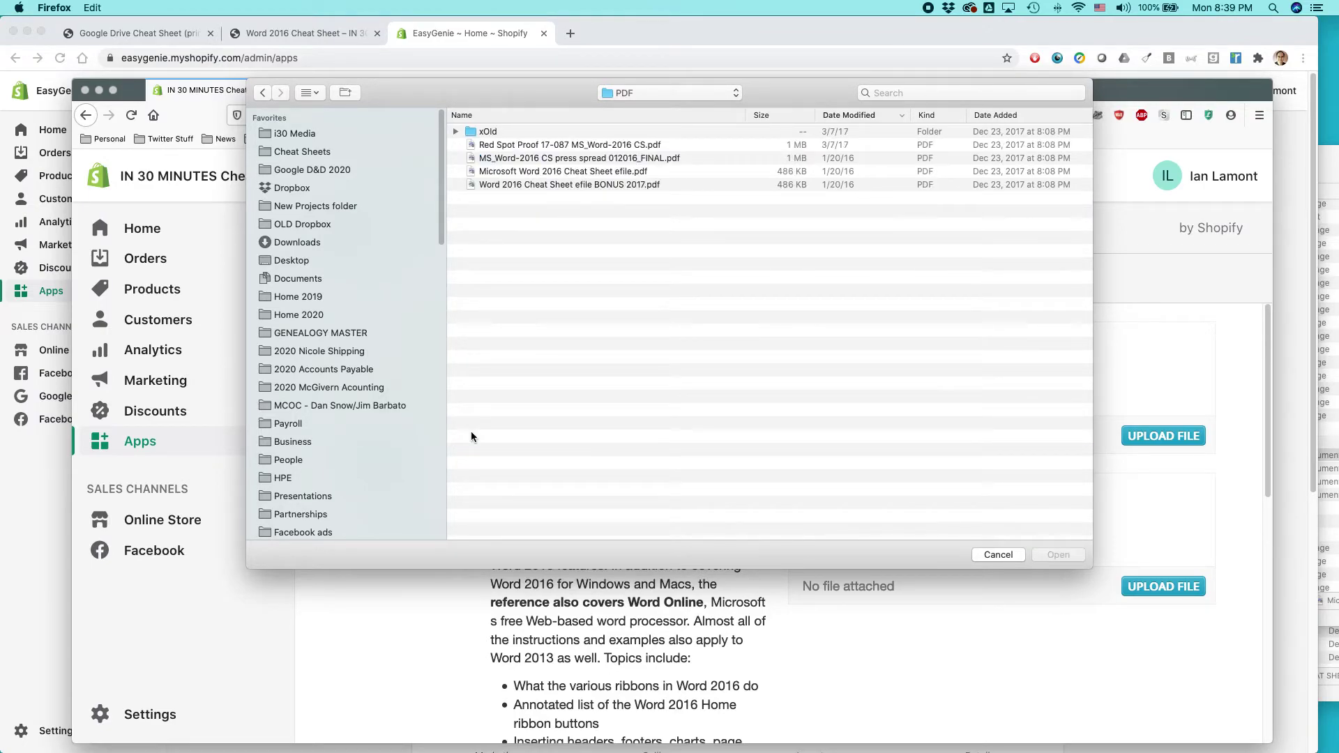
click(589, 170)
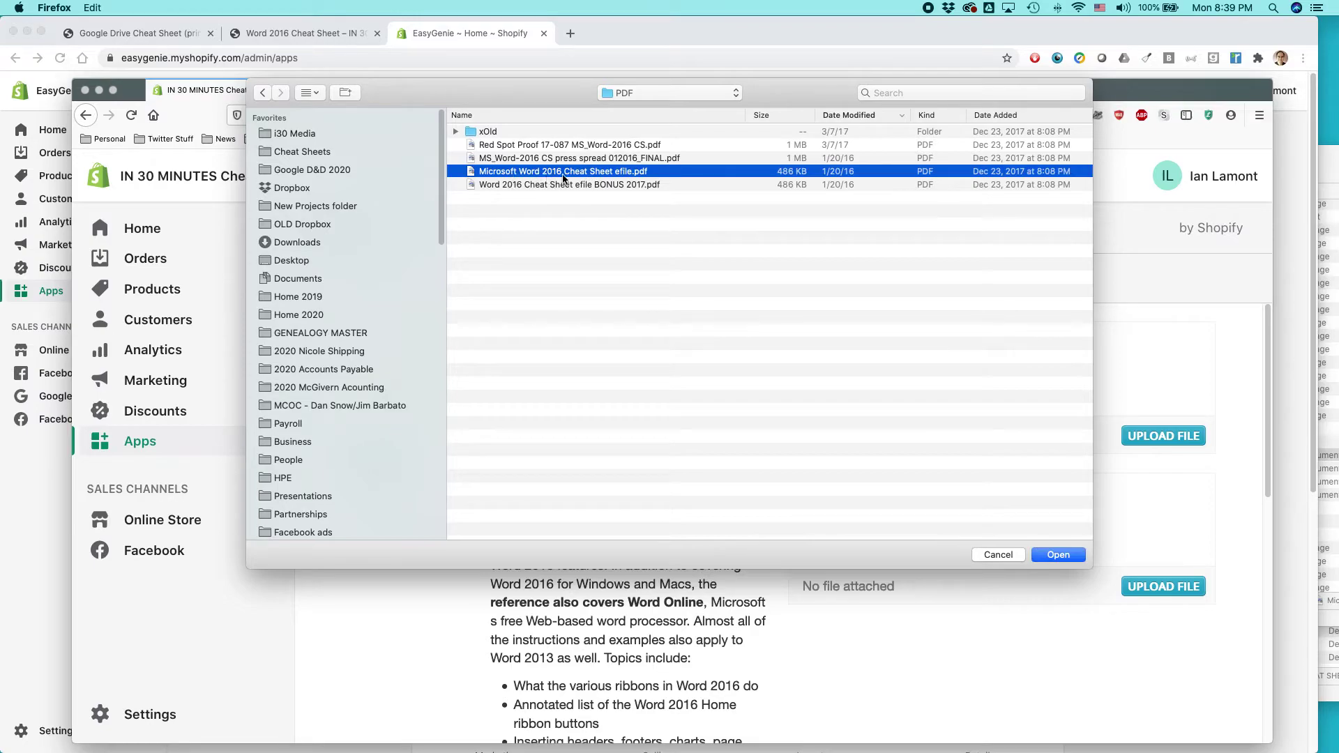
Open Microsoft Word 2016 Cheat Sheet efile.pdf in Preview from Finder.
key(super+Tab)
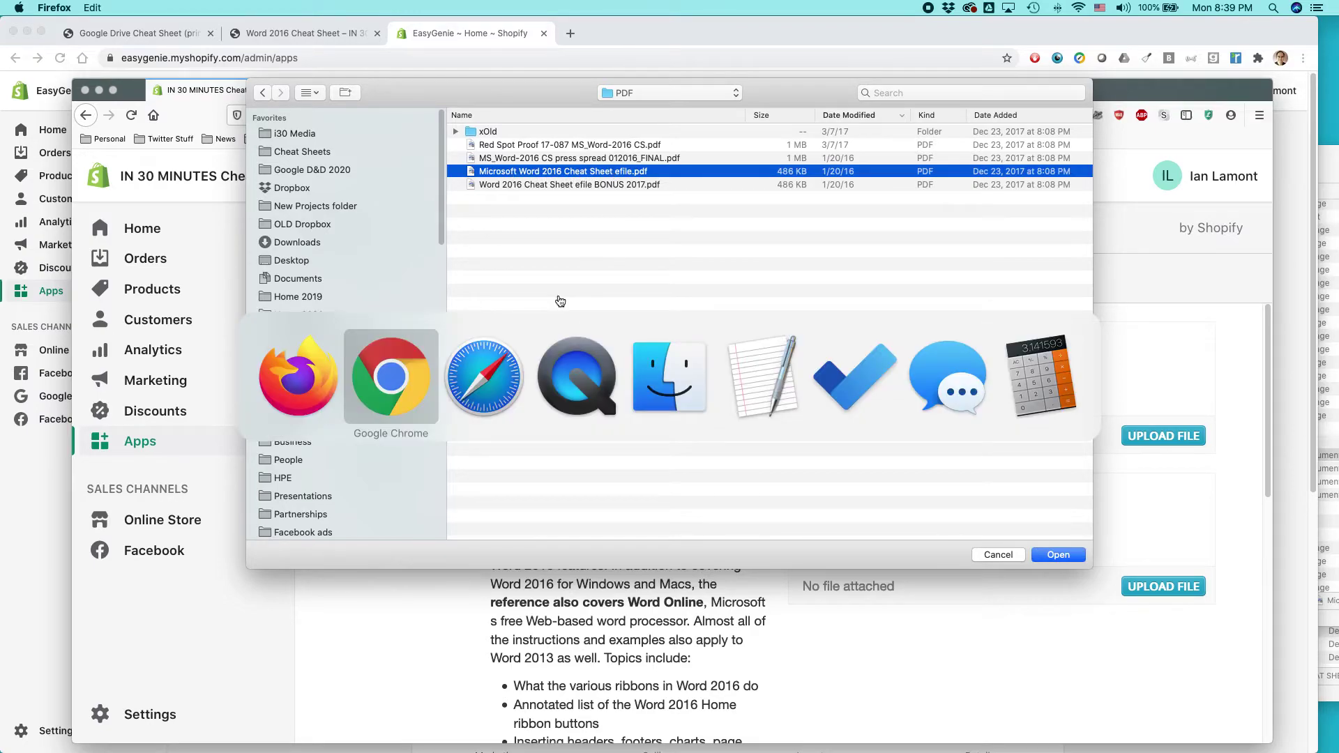
key(super+Tab)
key(super+Tab)
key(super+Tab)
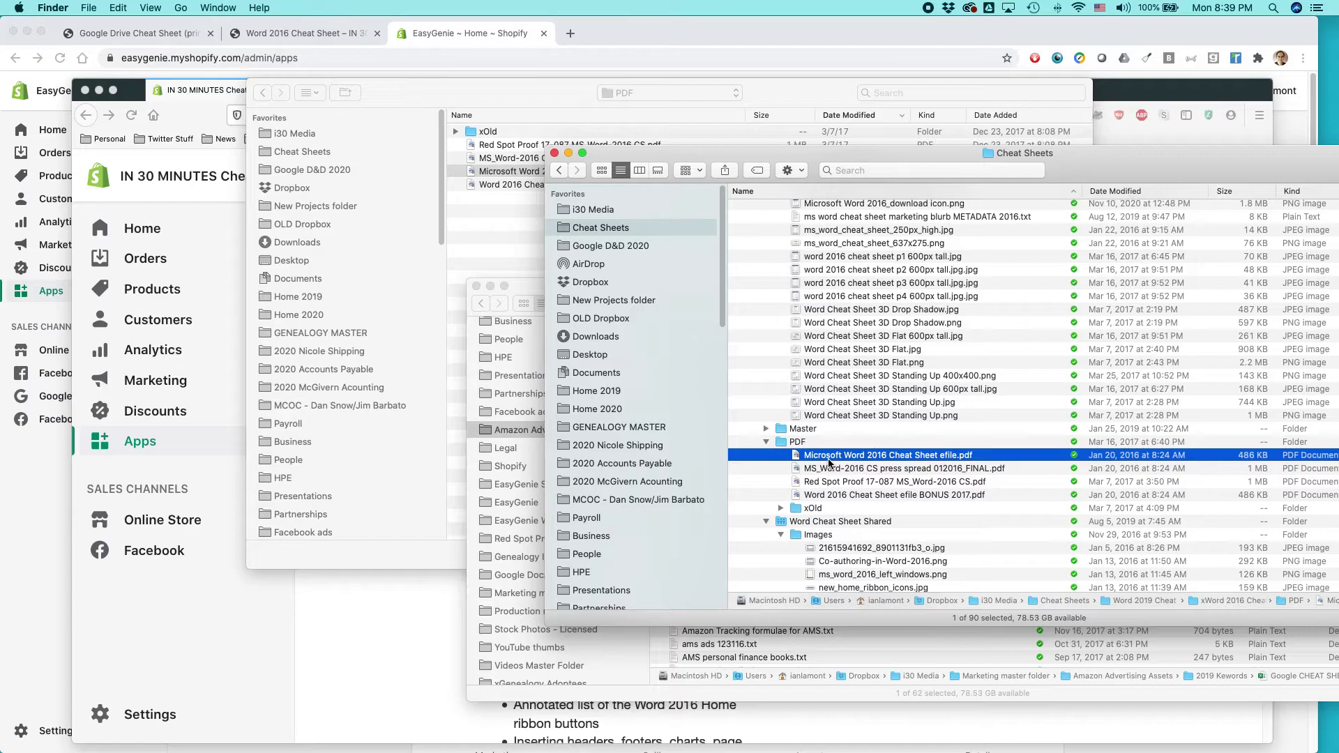
double_click(829, 455)
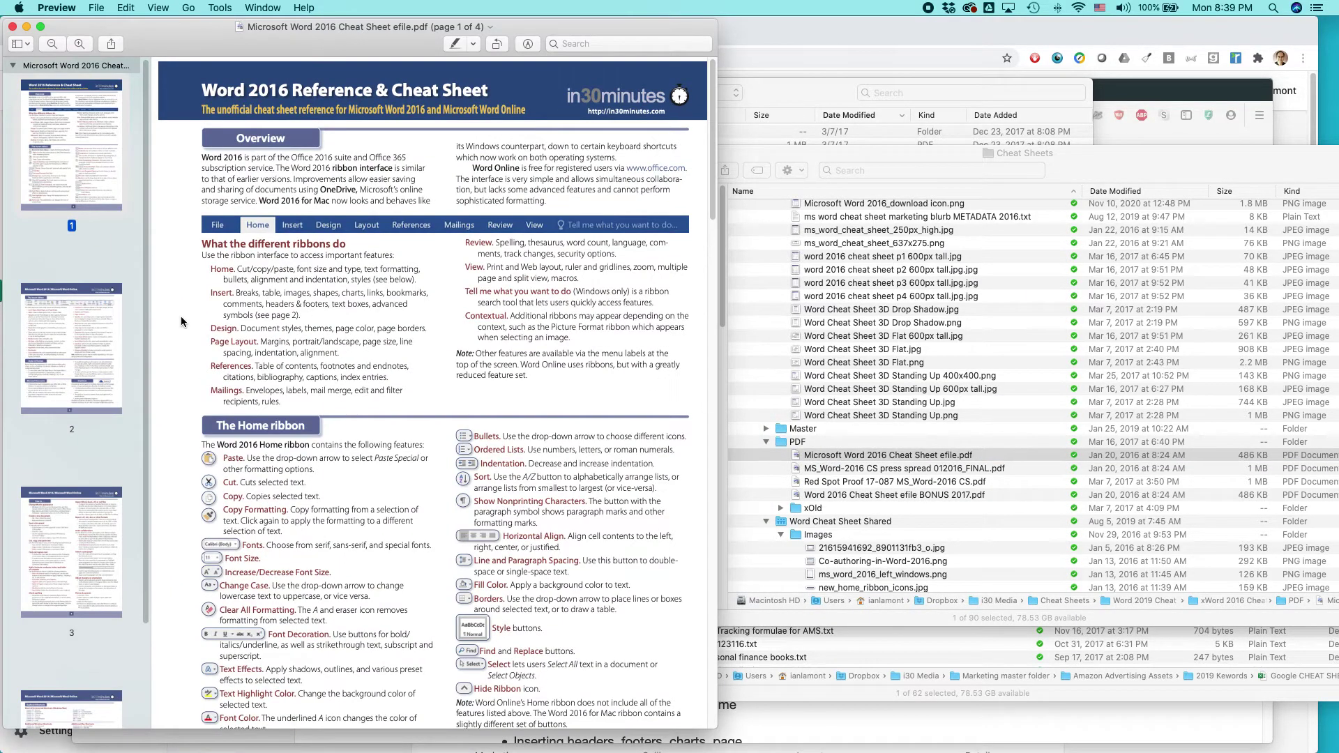
Page through the cheat sheet PDF's pages 1–4 twice in Preview, then return to Firefox's file dialog.
click(101, 340)
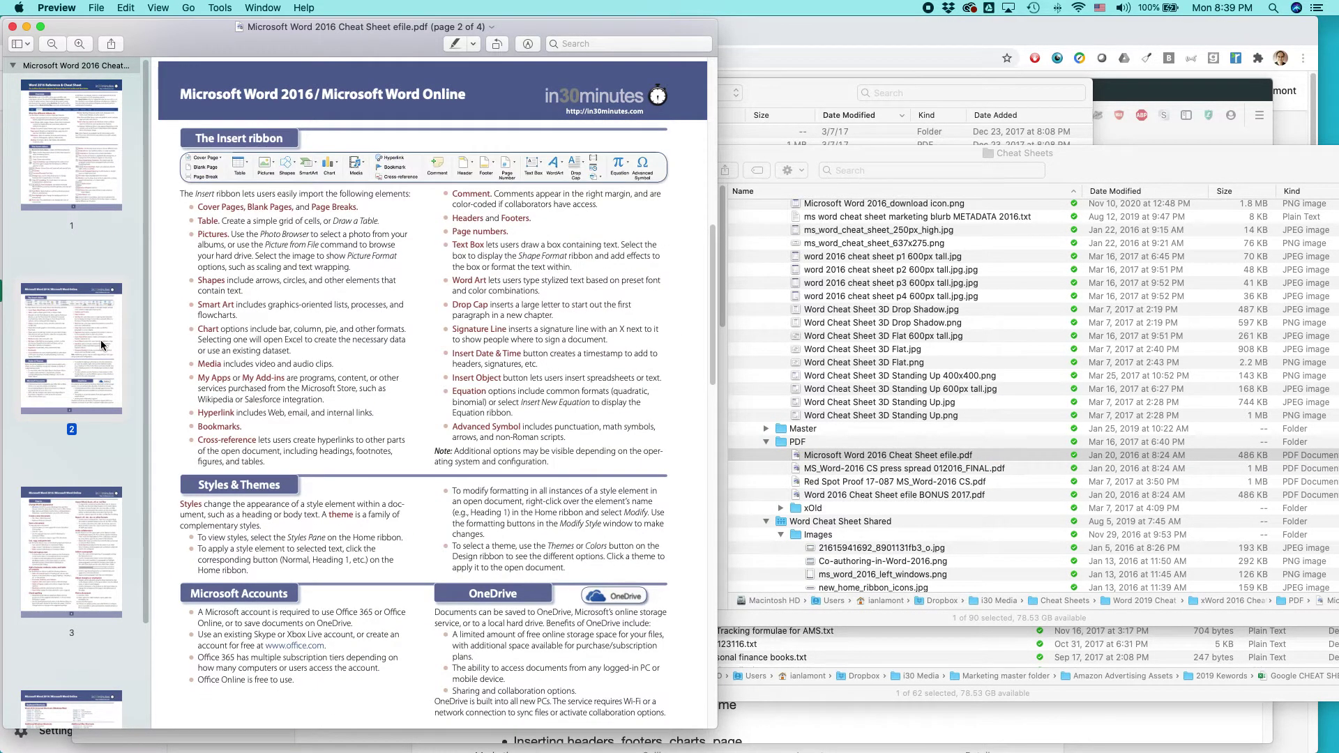
click(81, 518)
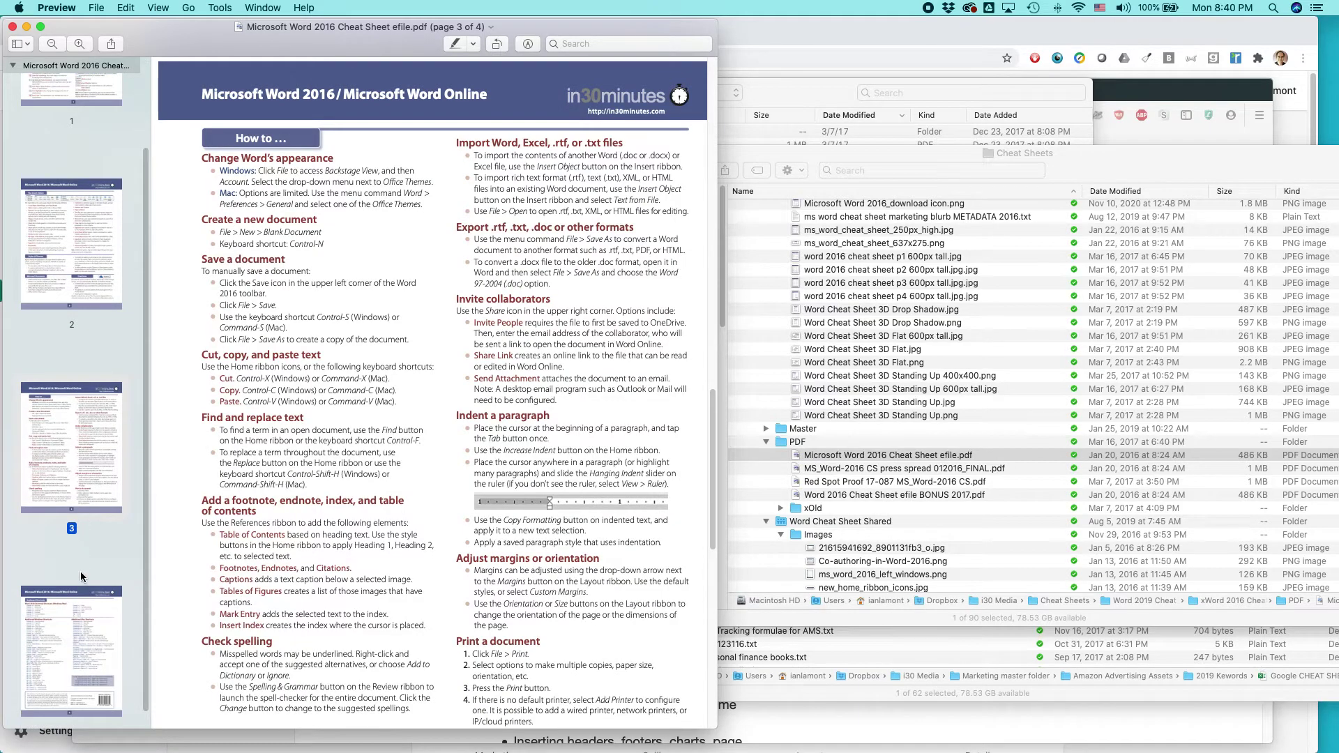
click(81, 617)
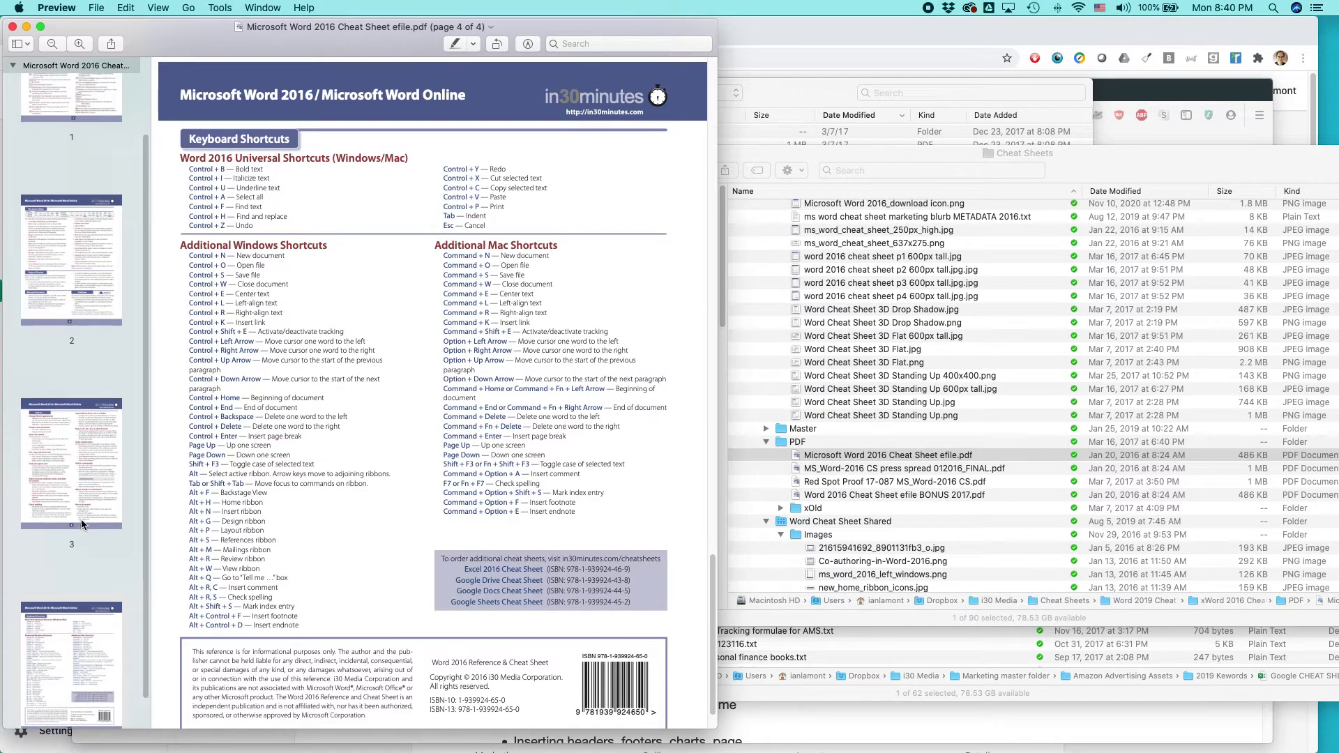
click(65, 480)
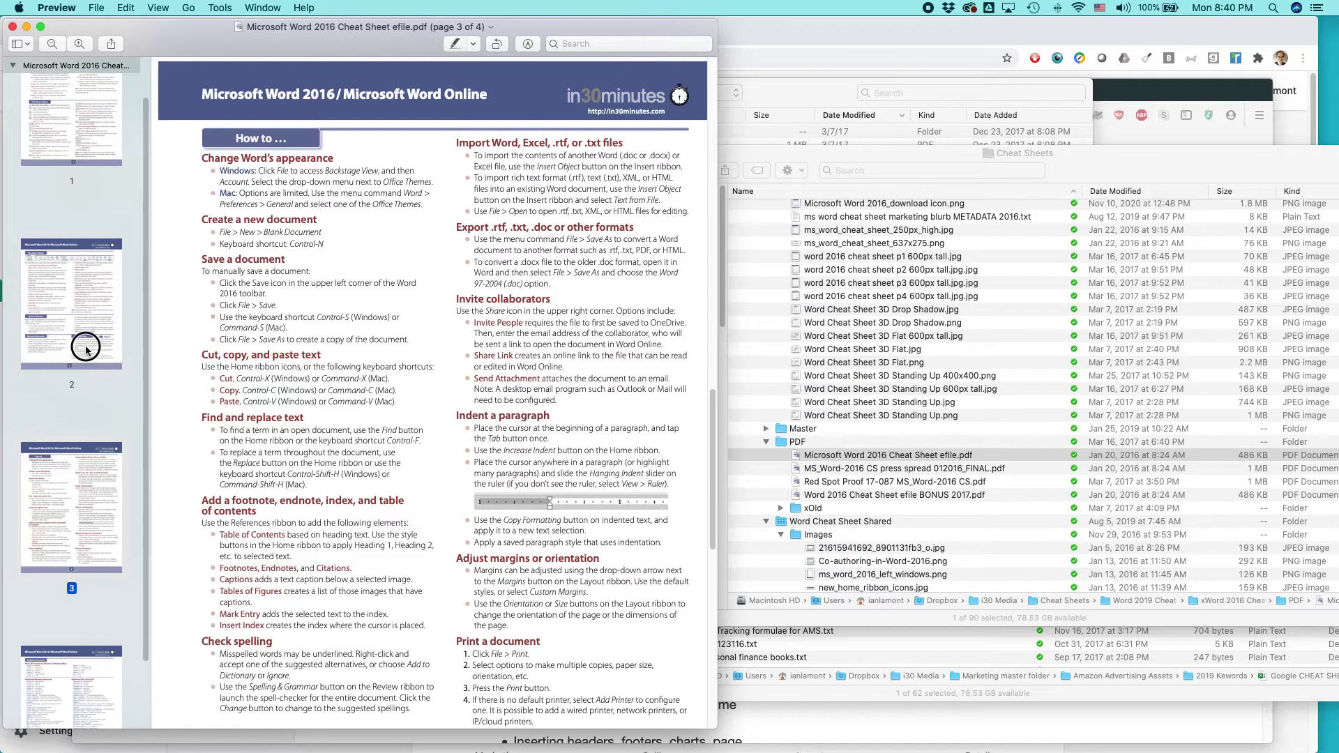
click(86, 346)
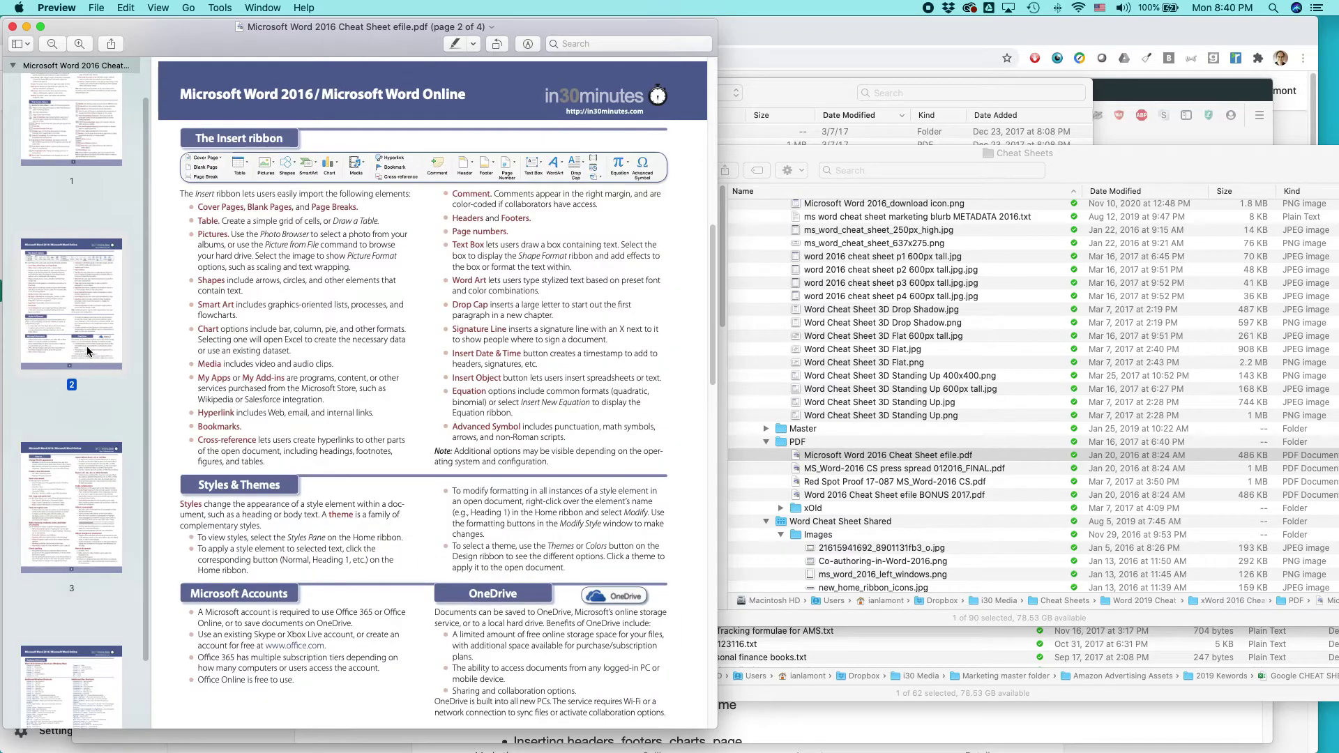
click(84, 129)
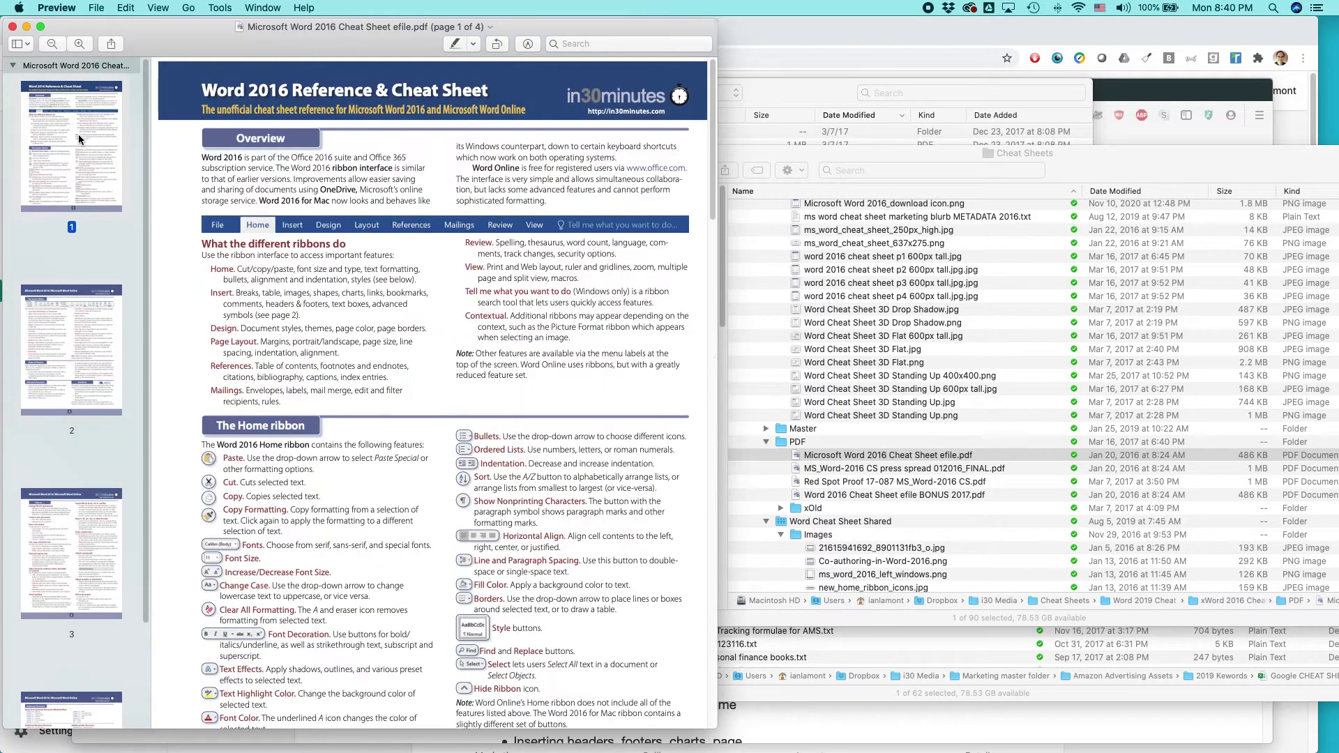
click(70, 325)
click(77, 536)
click(66, 622)
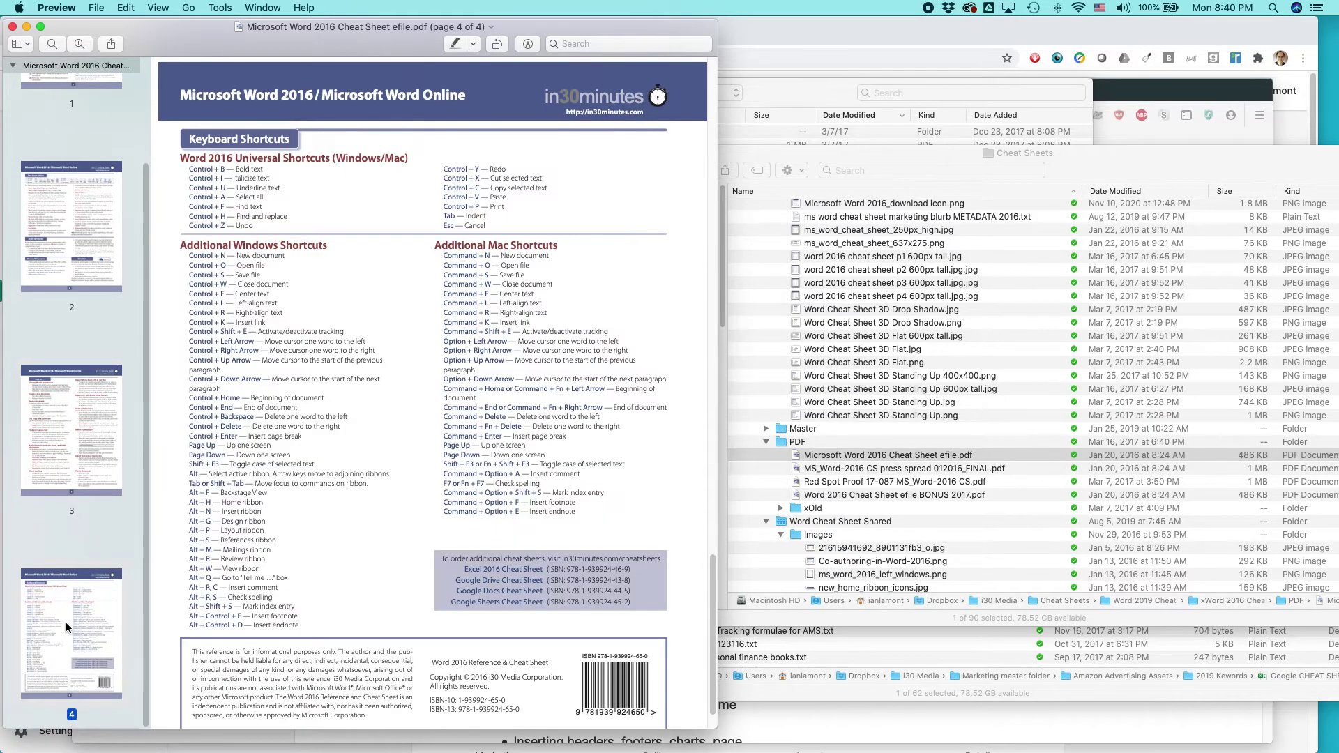
key(super+Tab)
key(super+Tab)
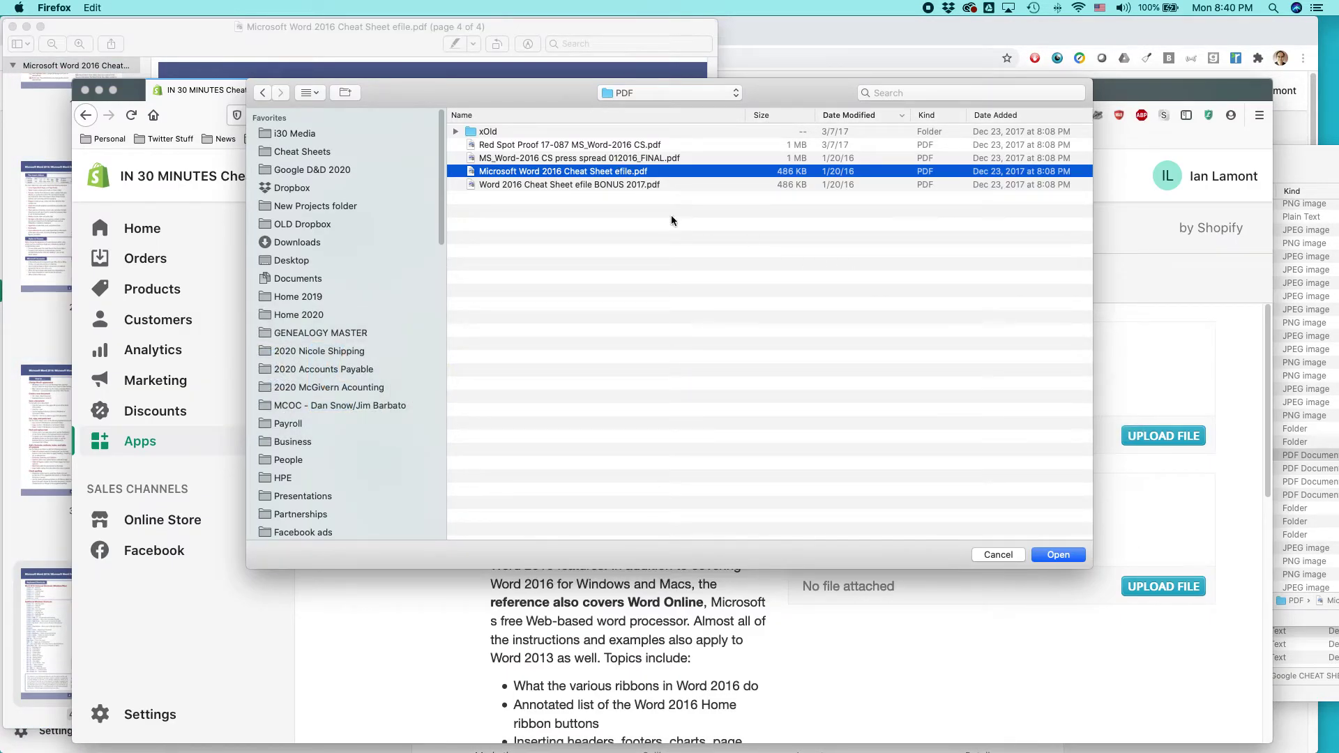
Upload 'Microsoft Word 2016 Cheat Sheet efile.pdf' to the PDF variant, then switch over to Safari.
click(1077, 560)
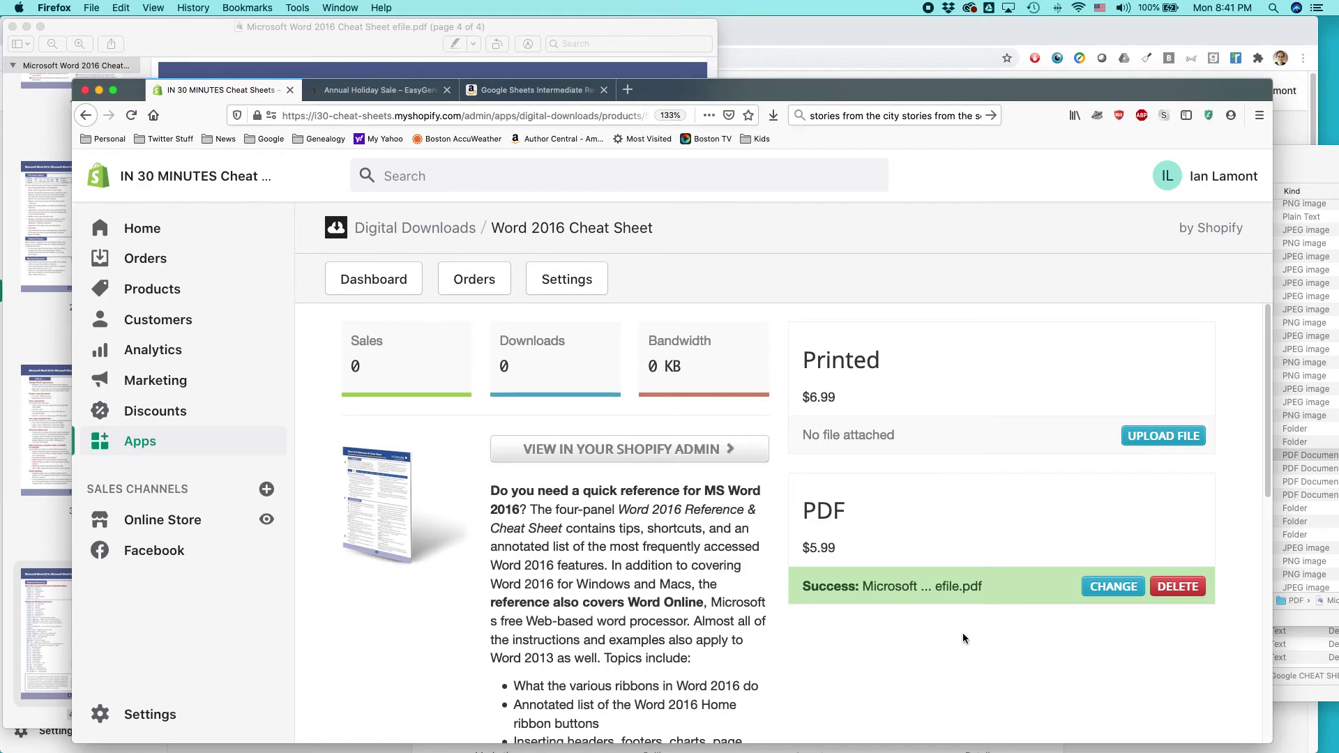
key(super+Tab)
key(super+Tab)
key(super+Tab)
key(super+Tab)
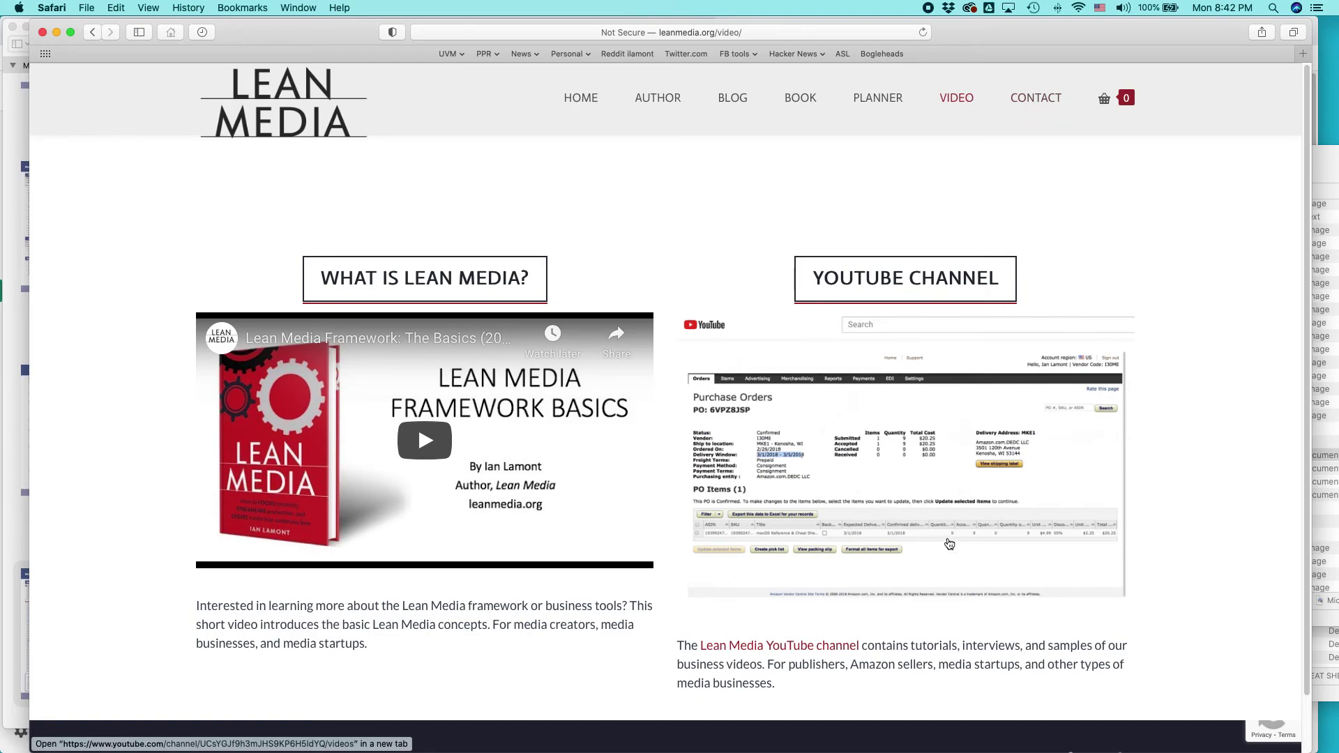
Go to the Lean Media BLOG page and scroll to the Shopify Analytics Basics post.
click(743, 111)
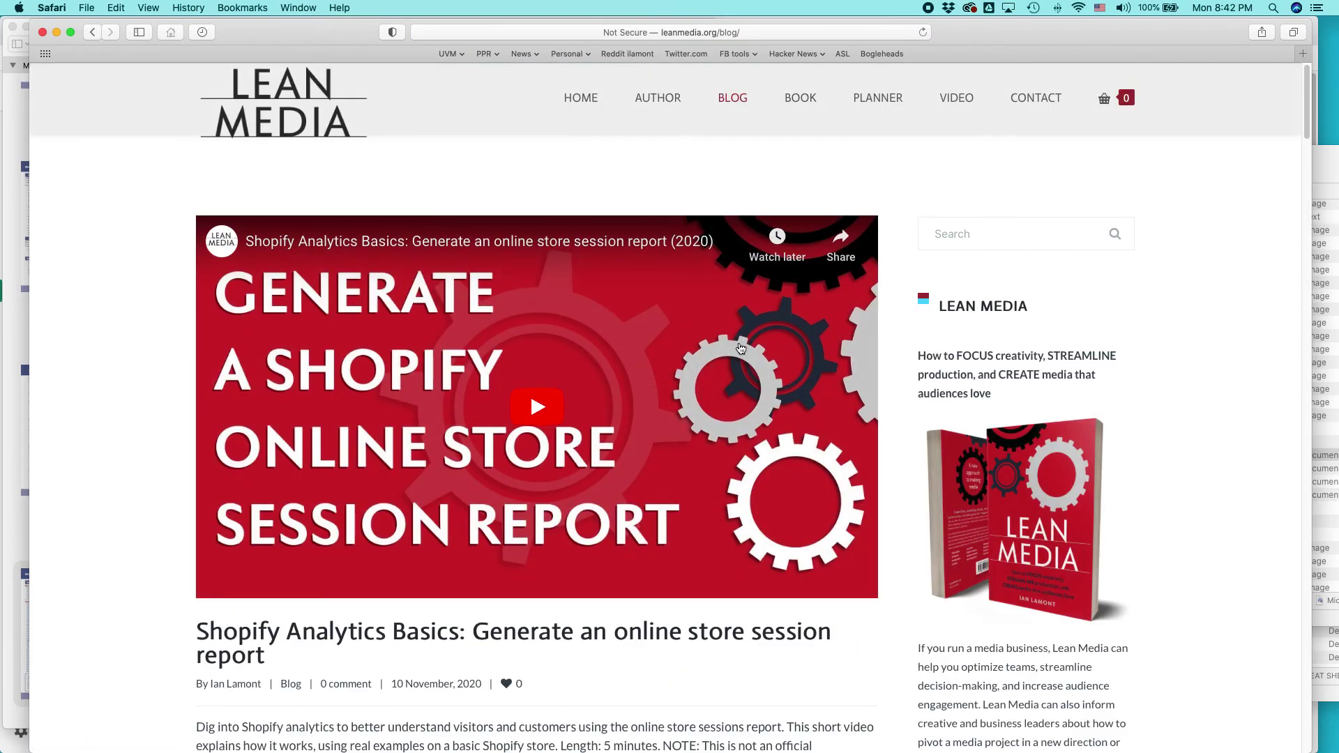
scroll(737, 343, down, 5)
scroll(737, 343, up, 4)
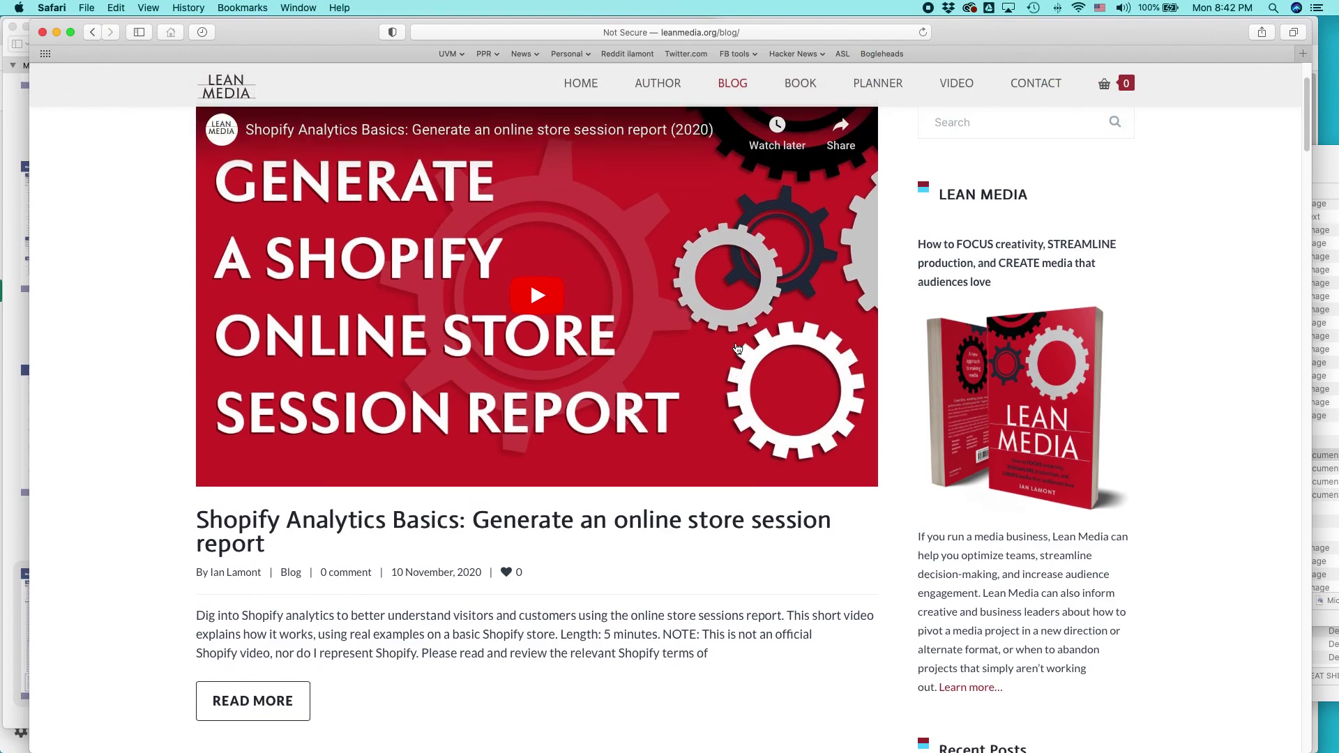
scroll(413, 331, down, 1)
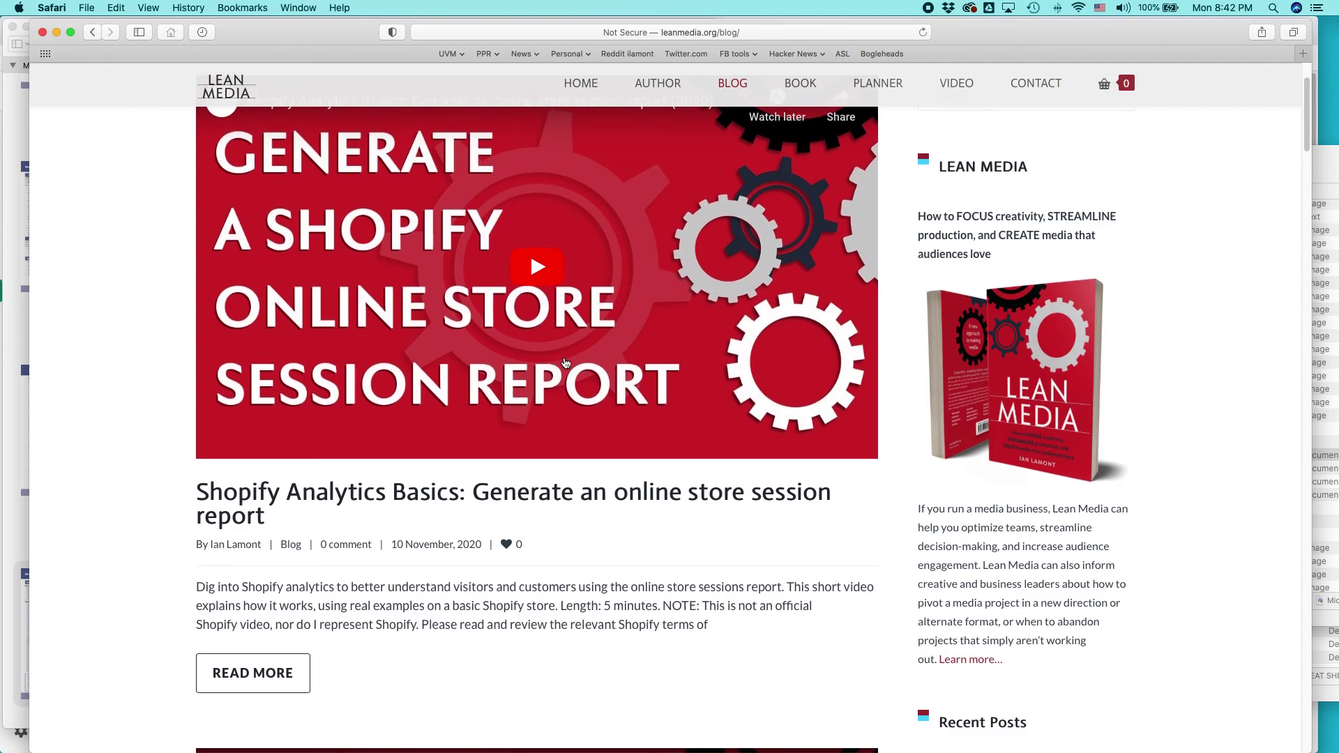